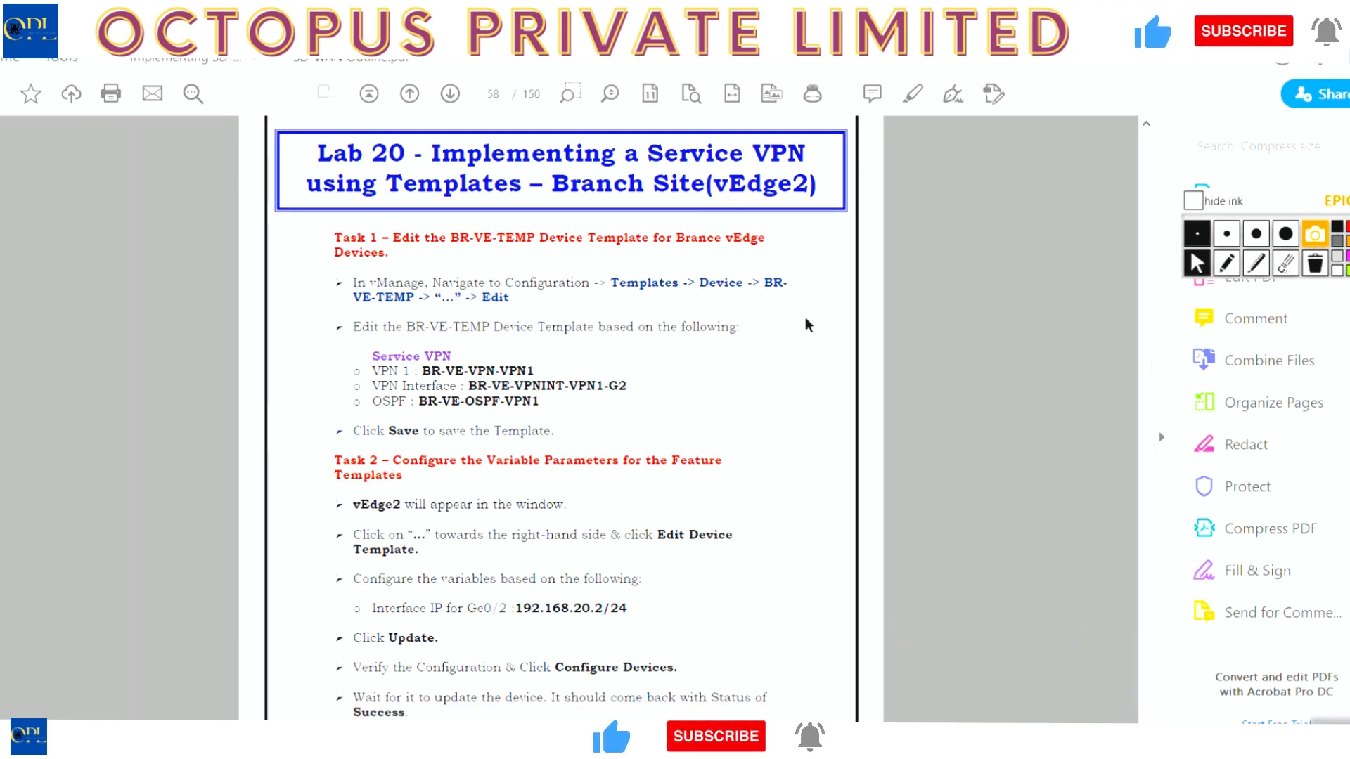
Switch from the lab guide to Cisco vManage and open the BR-VE-DEV-TEMP device template for editing.
scroll(1148, 718, down, 3)
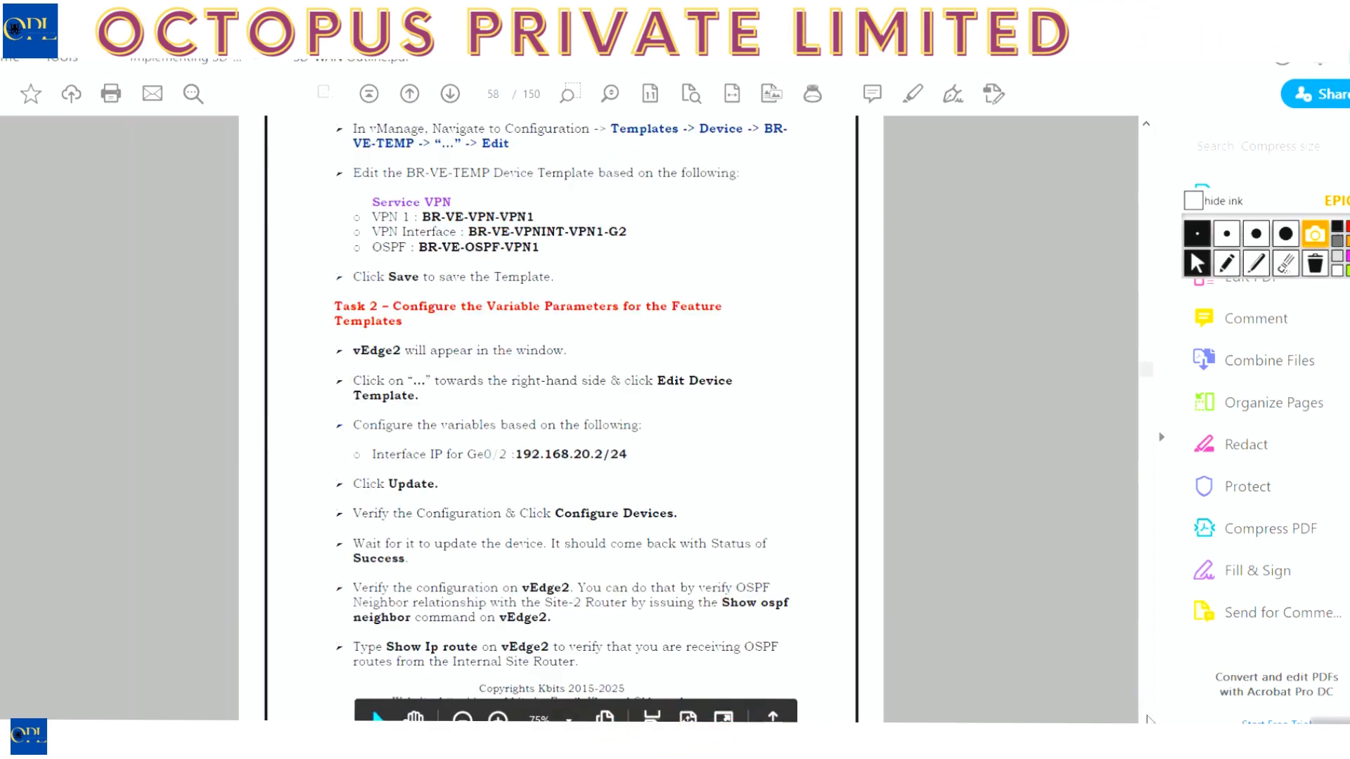
scroll(1148, 718, down, 3)
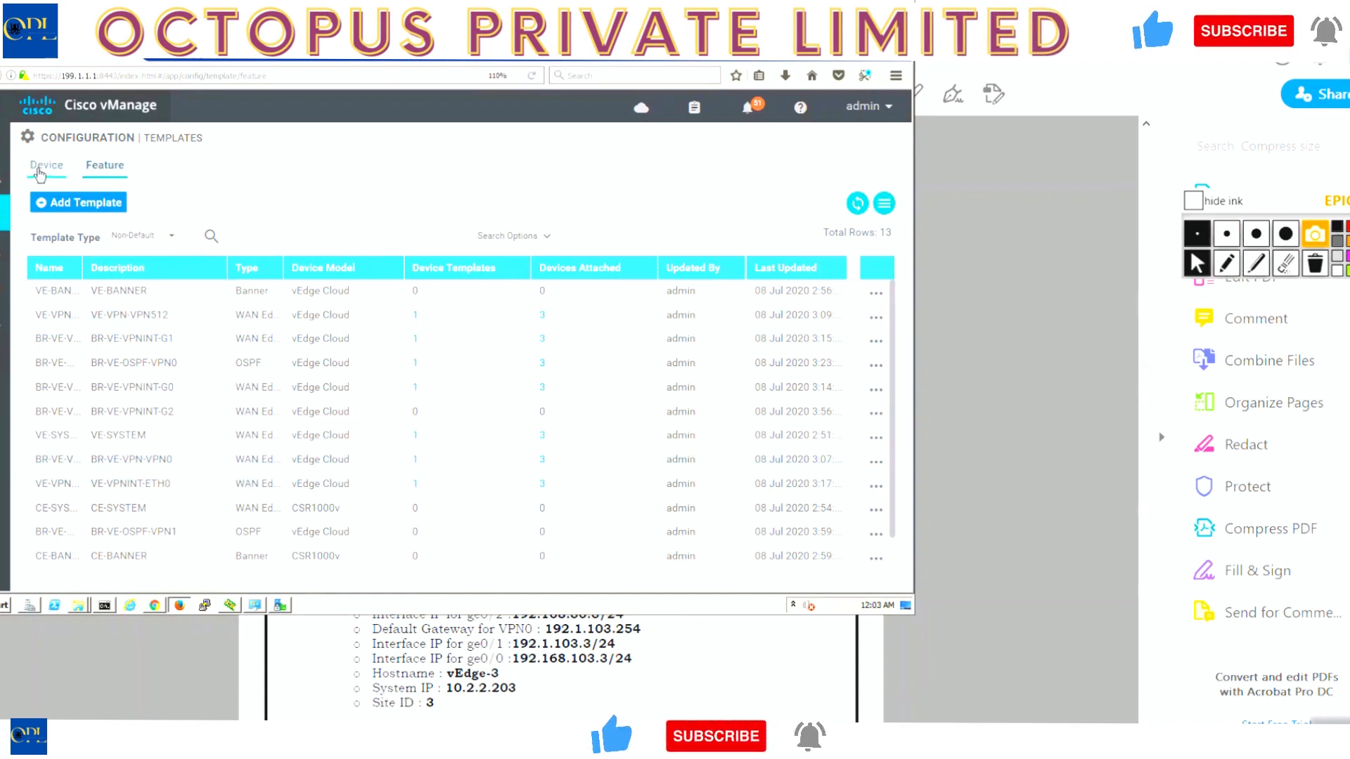
click(39, 173)
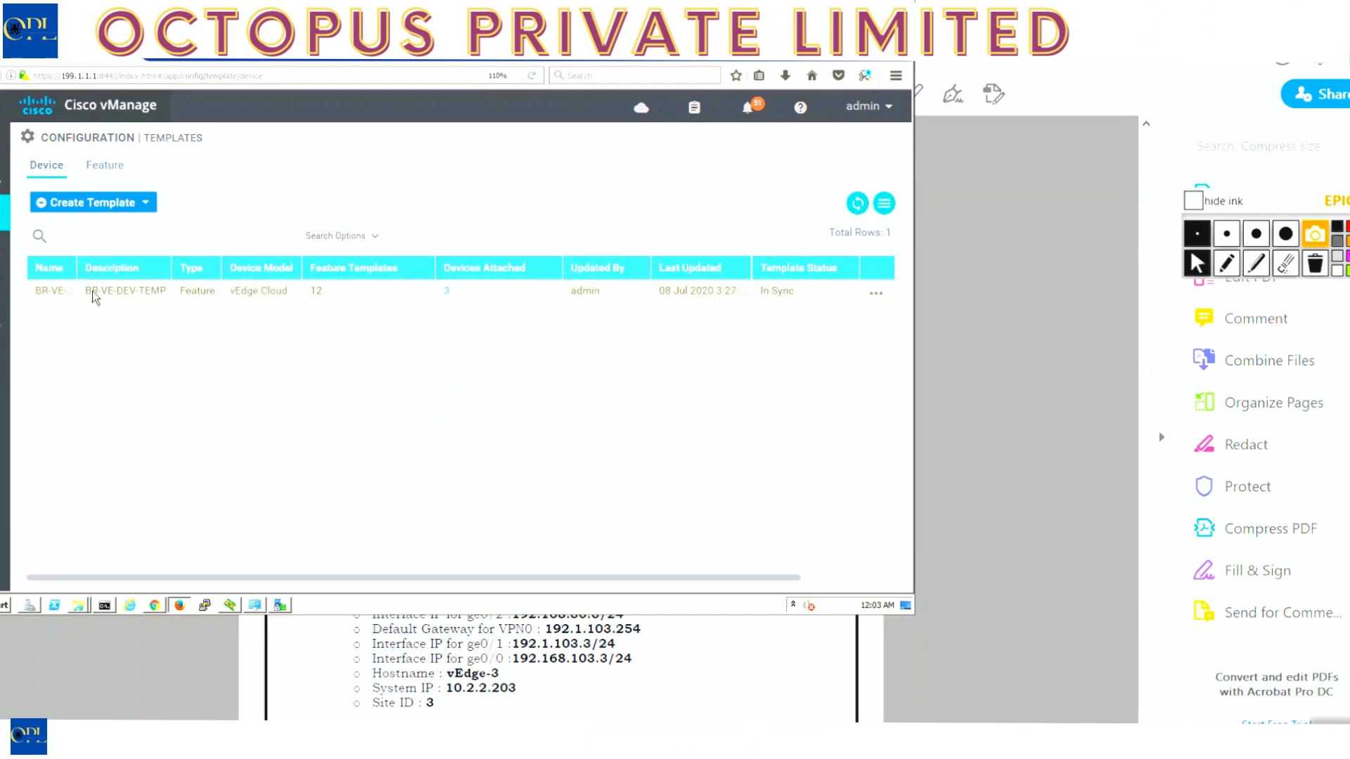
click(875, 293)
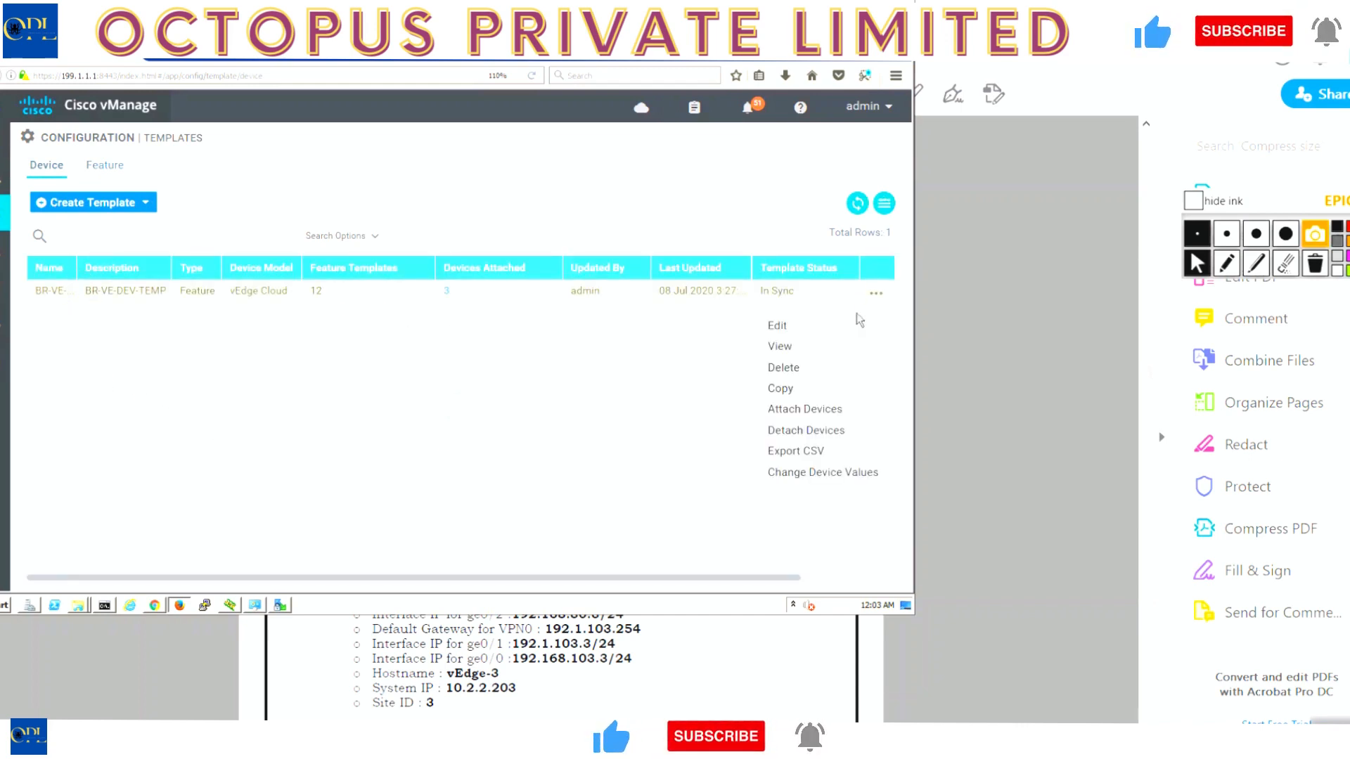
click(797, 336)
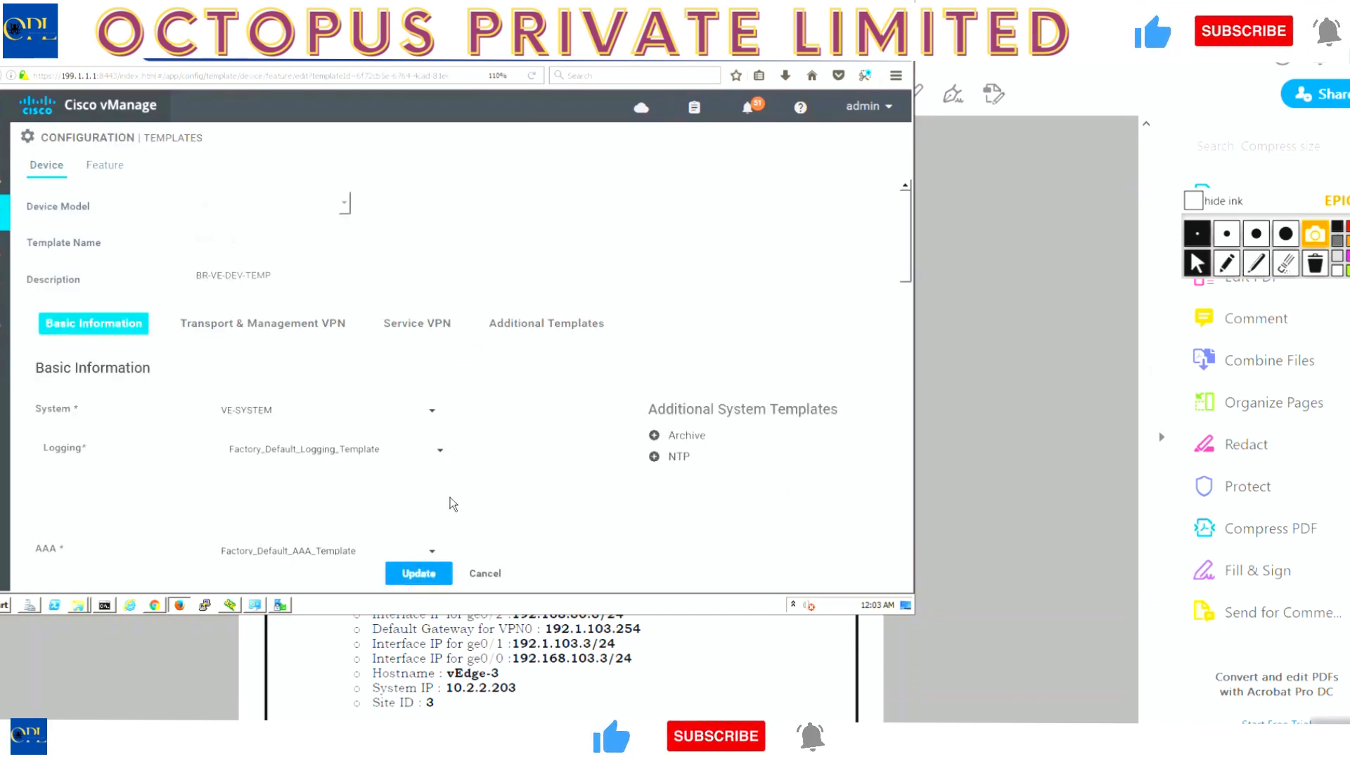
Add one Service VPN to the device template and assign it the BR-VE-VPN-VPN1 template.
click(272, 323)
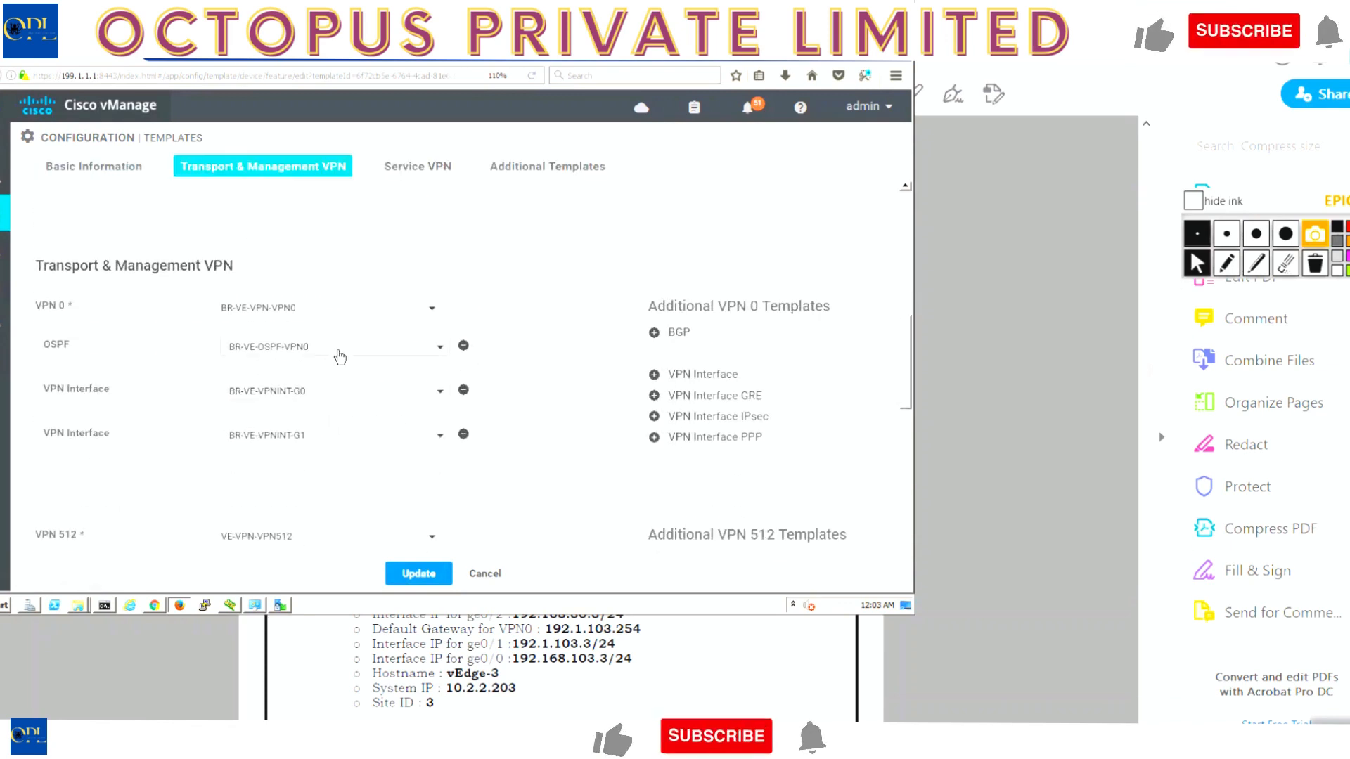
scroll(261, 457, down, 3)
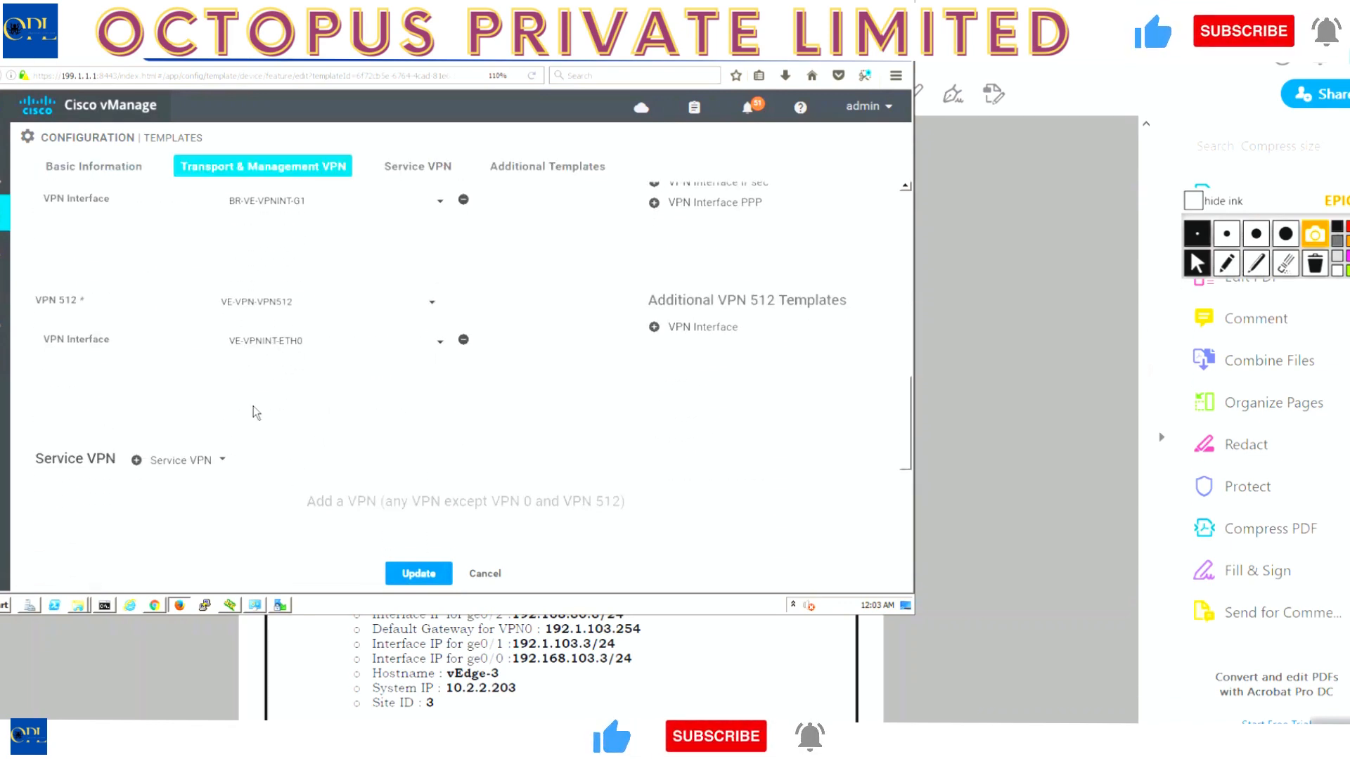
mouse_move(54, 477)
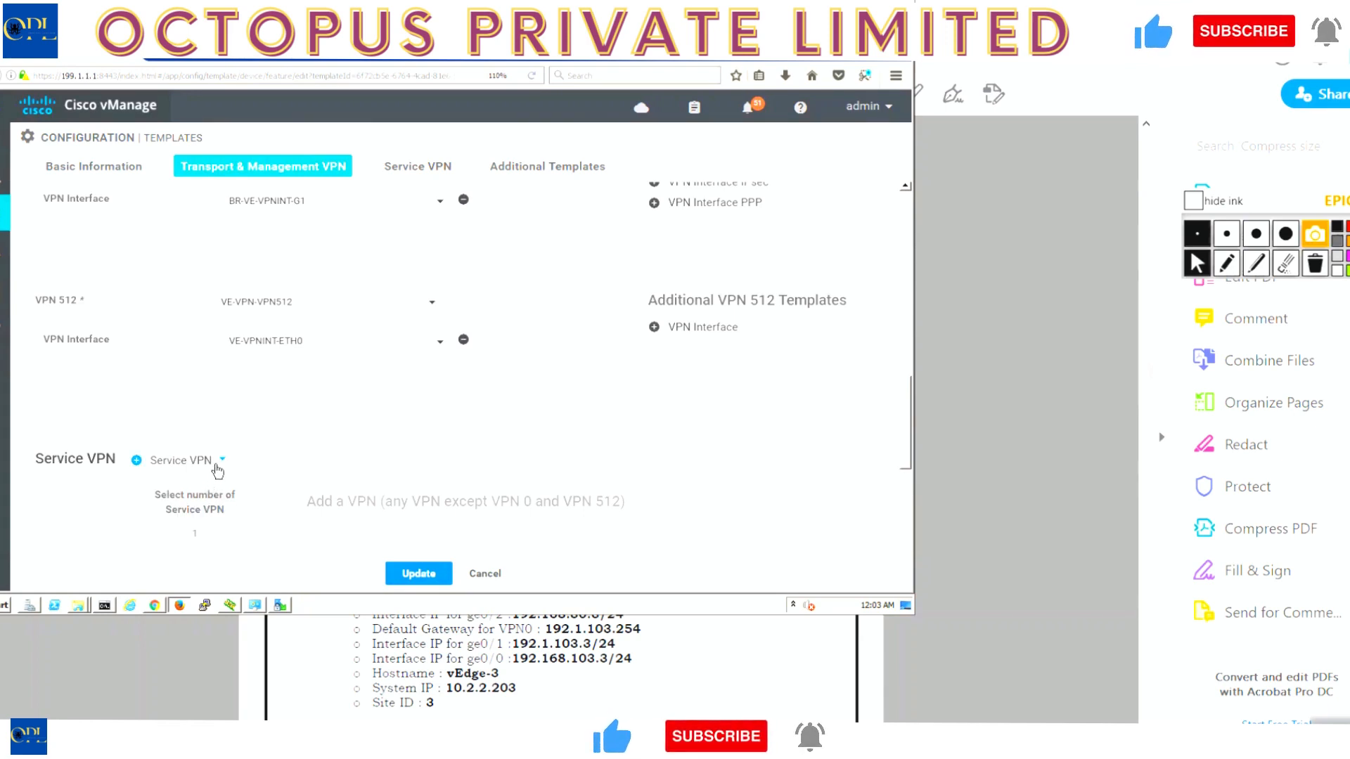
click(136, 460)
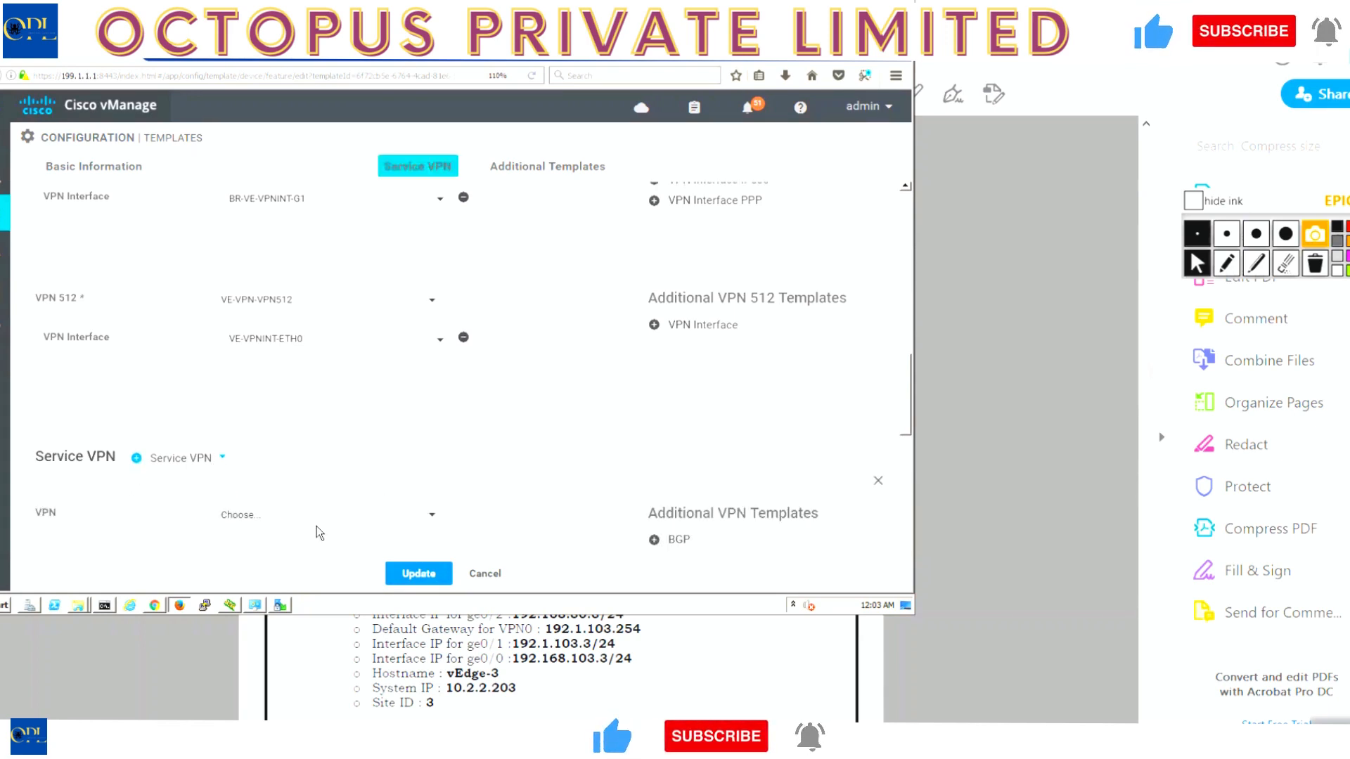
scroll(339, 492, down, 3)
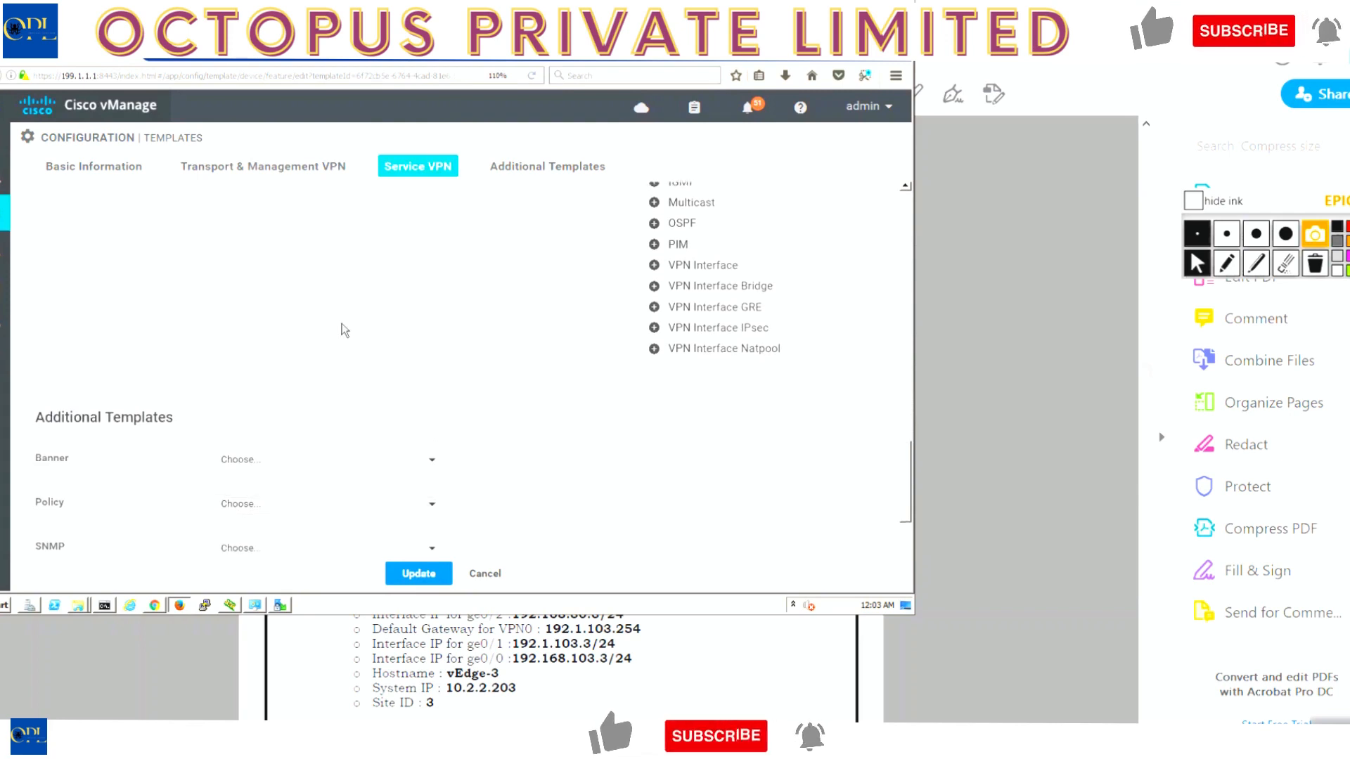
scroll(345, 330, up, 4)
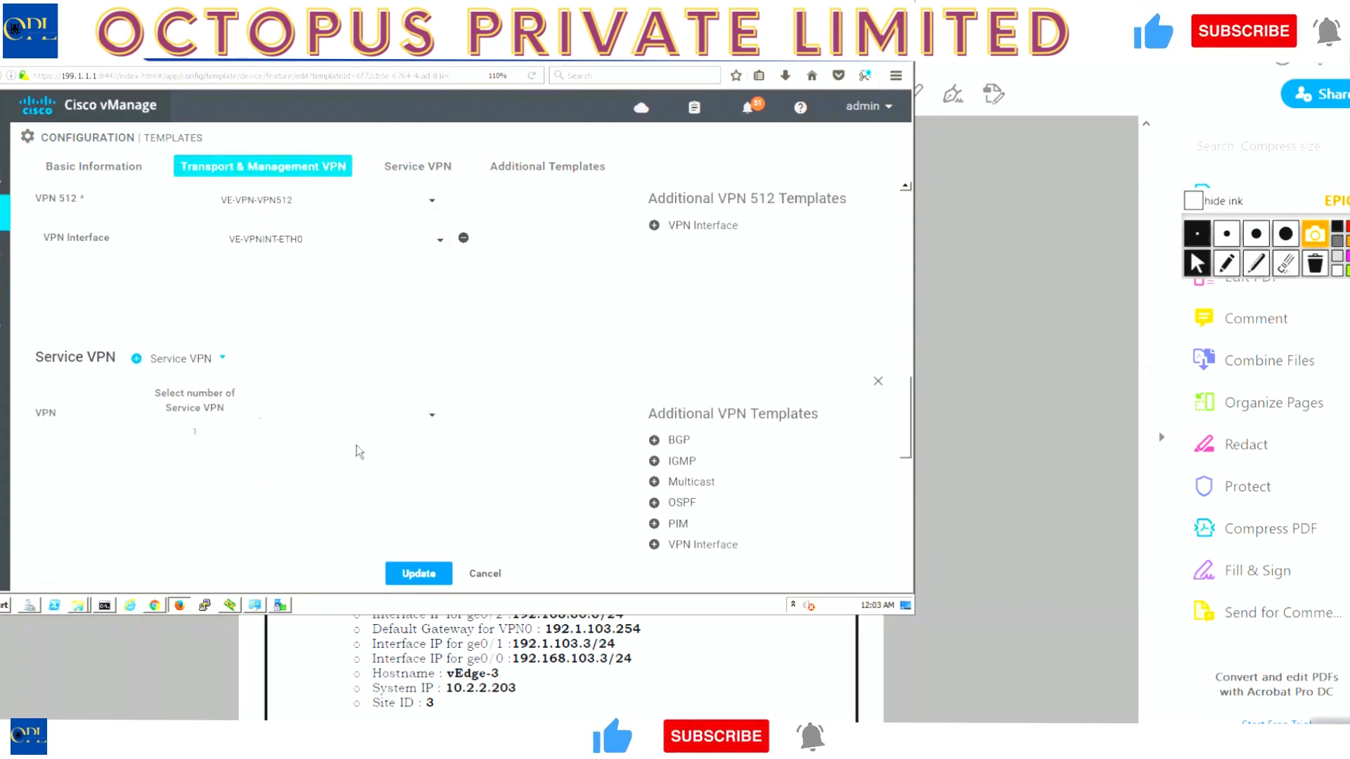
click(361, 417)
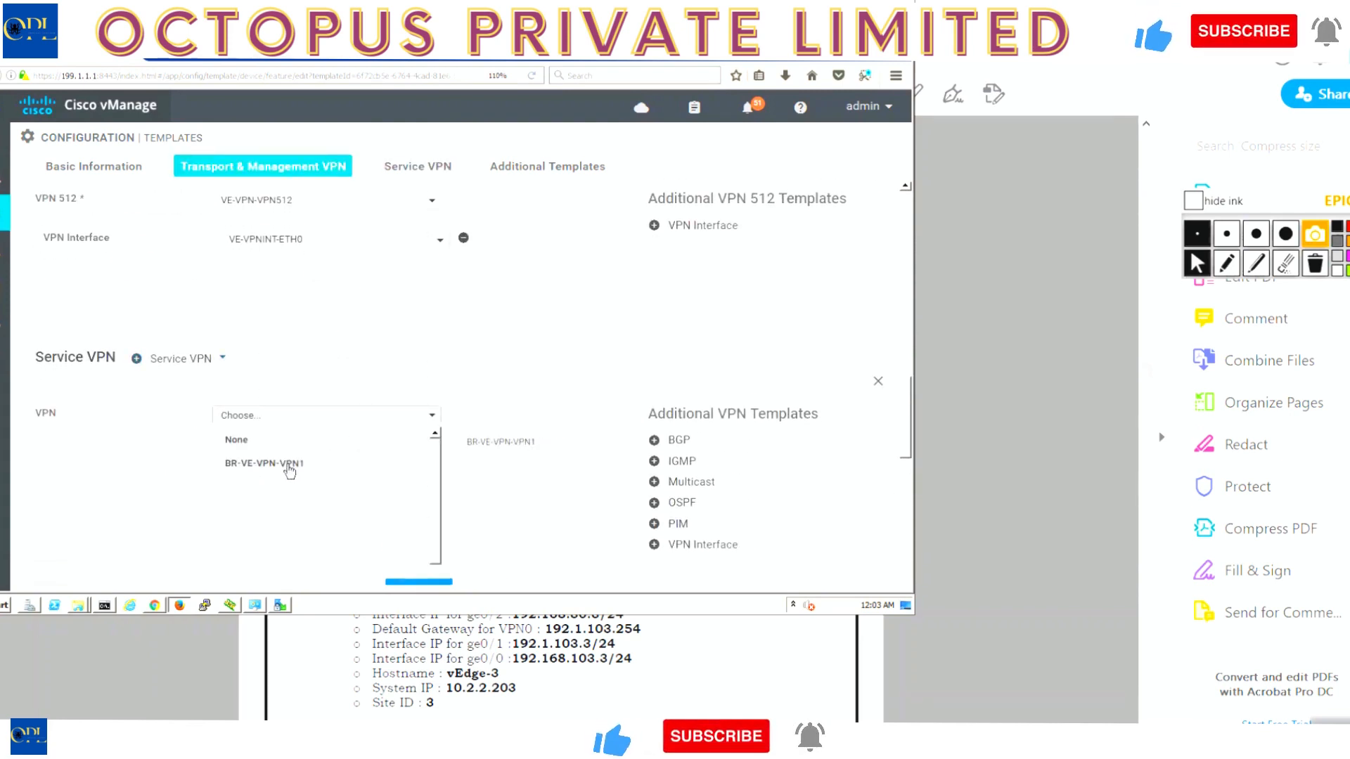
click(289, 467)
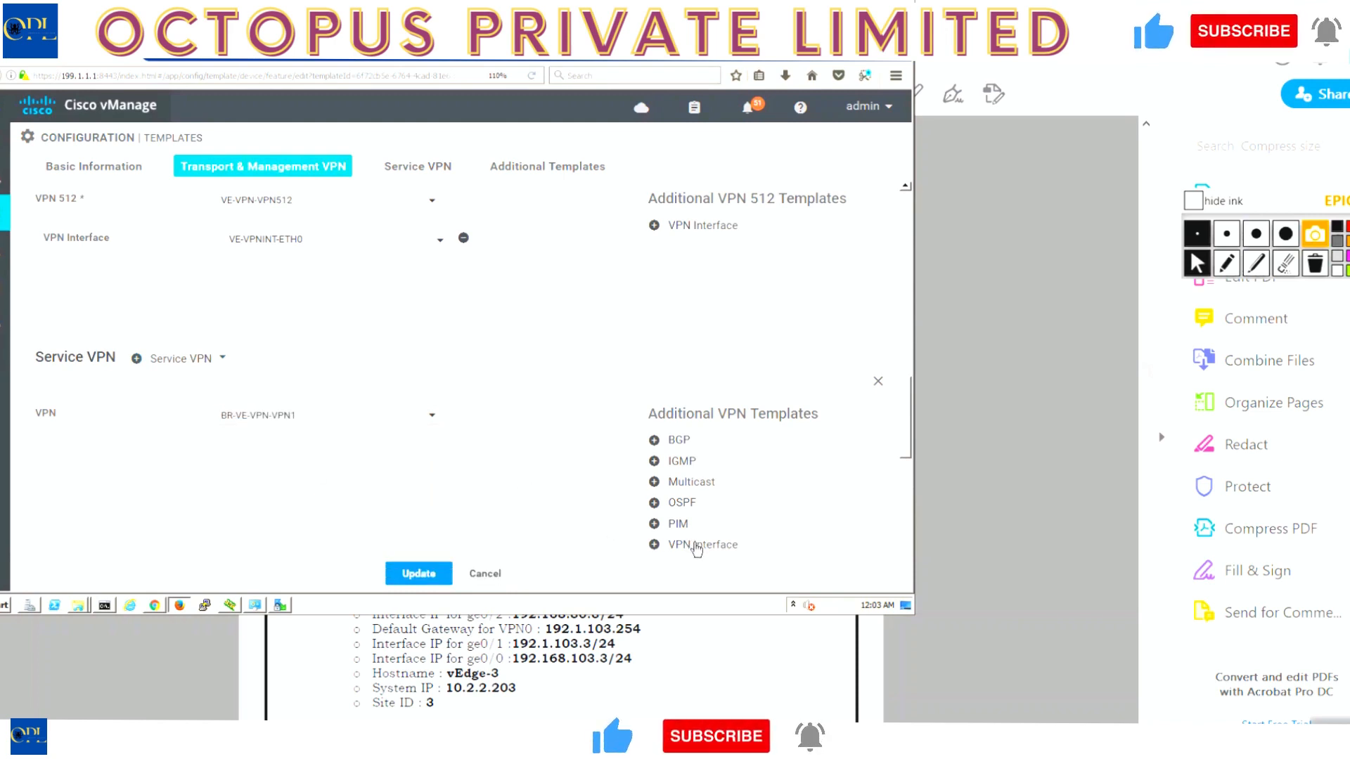
Add a VPN Interface template to the service VPN and set it to BR-VE-VPNINT-G2.
click(695, 545)
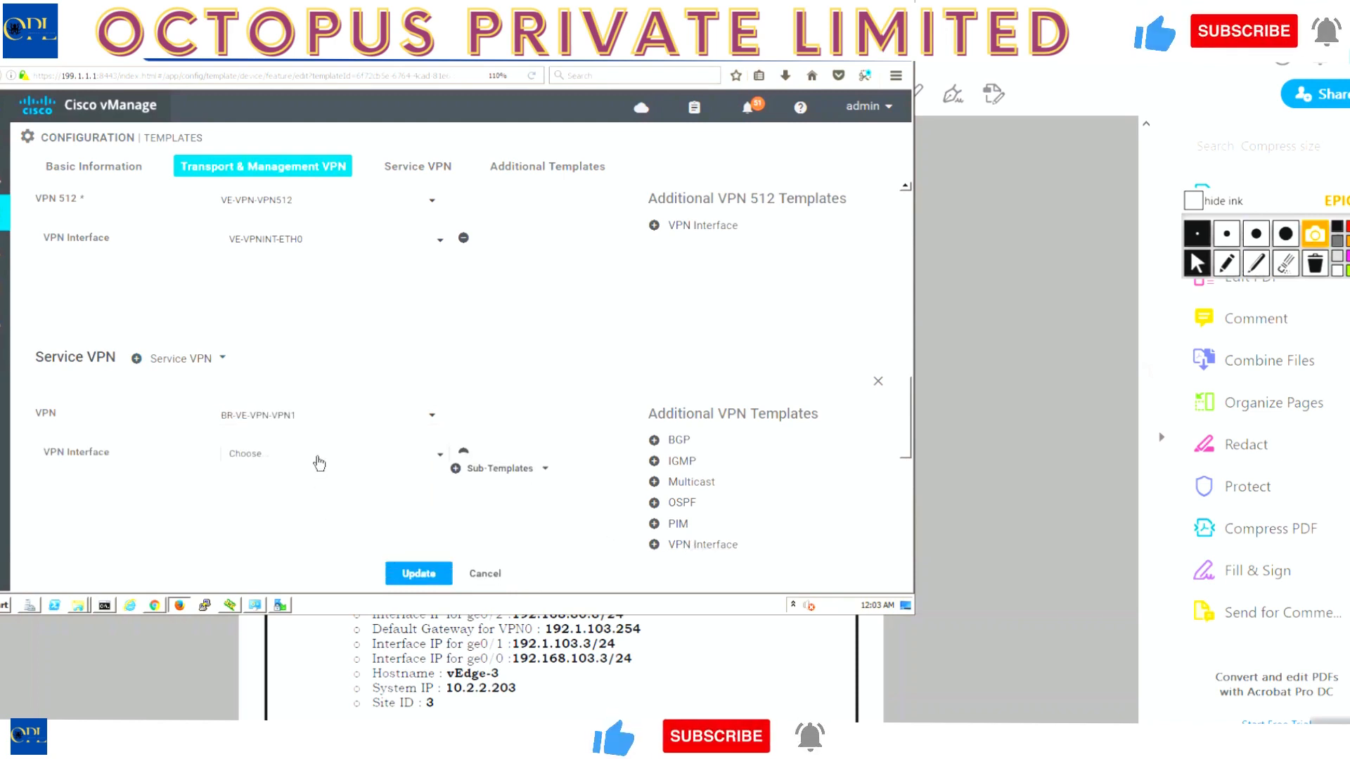
click(318, 456)
click(316, 528)
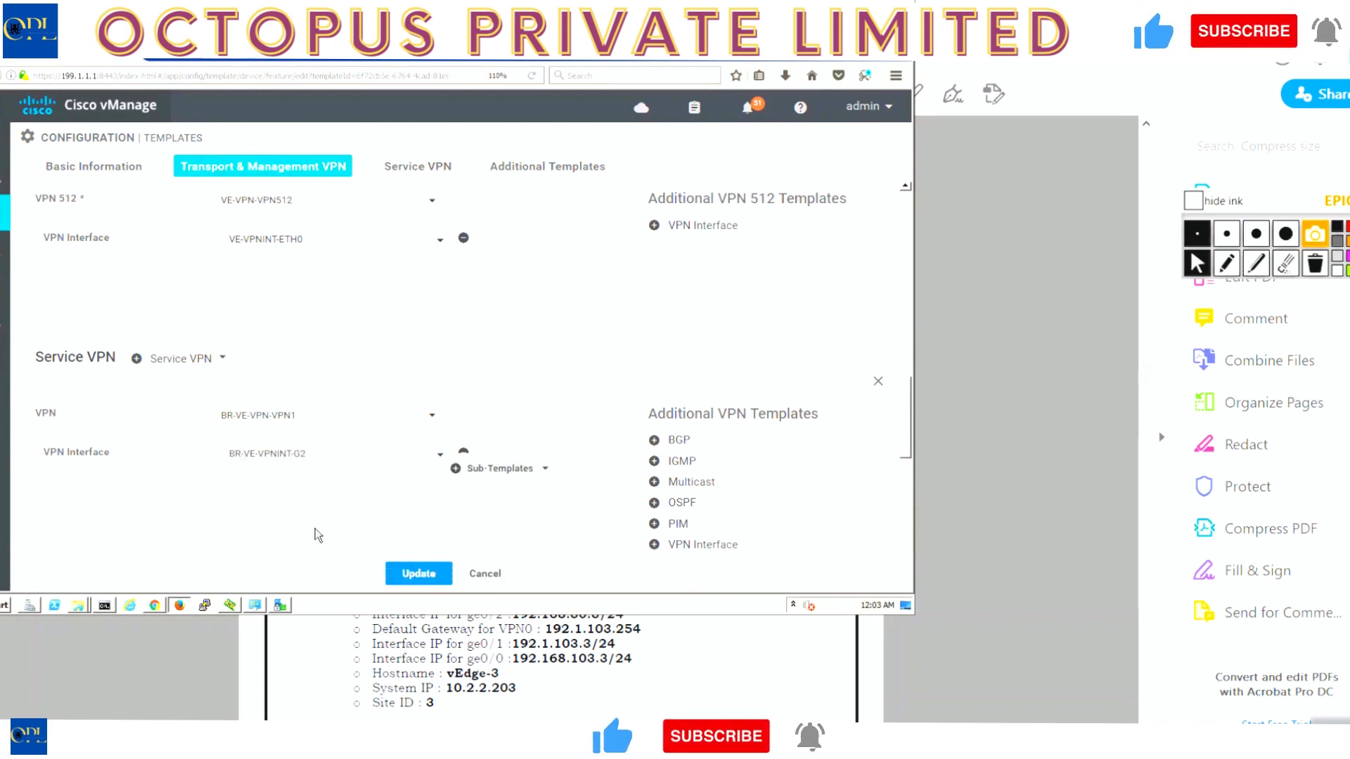
Add an OSPF template to the service VPN, set it to BR-VE-OSPF-VPN1, and save the device template changes.
click(681, 503)
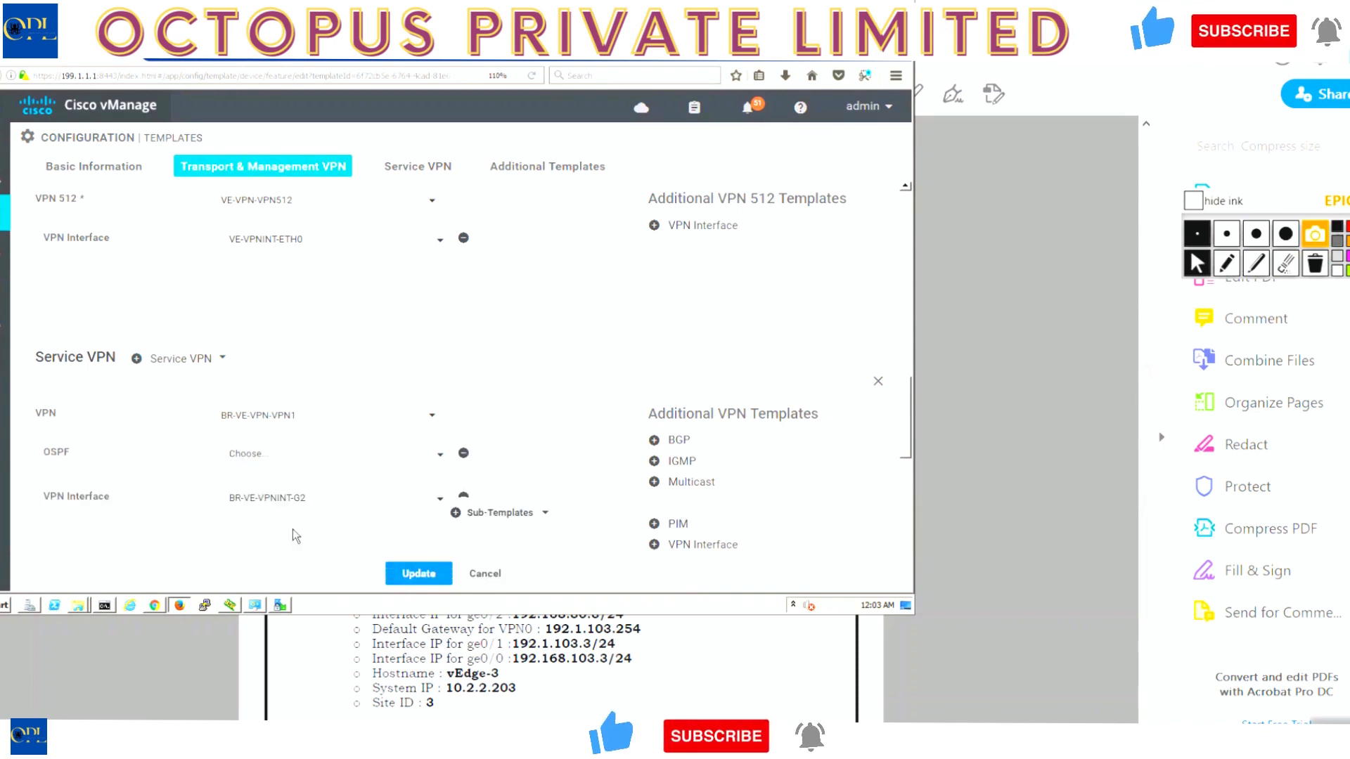
click(286, 459)
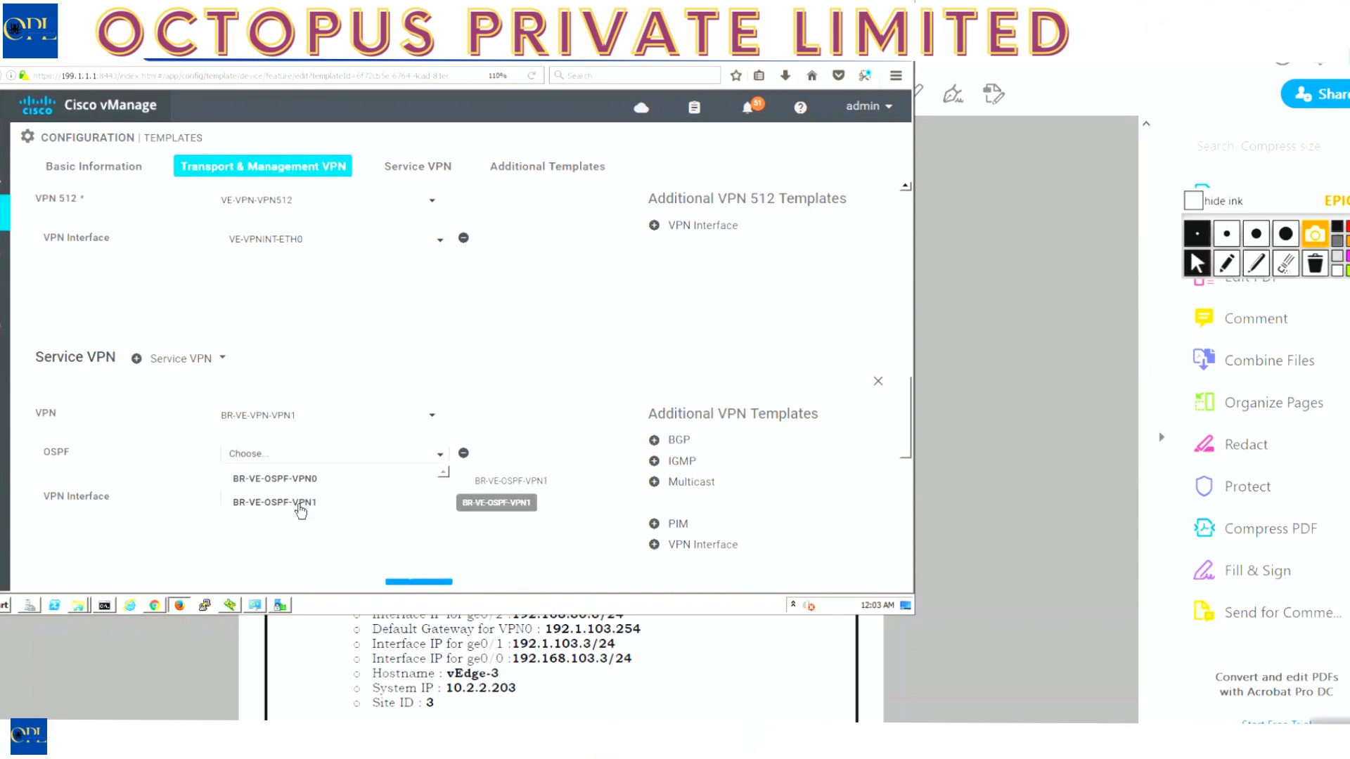
click(301, 504)
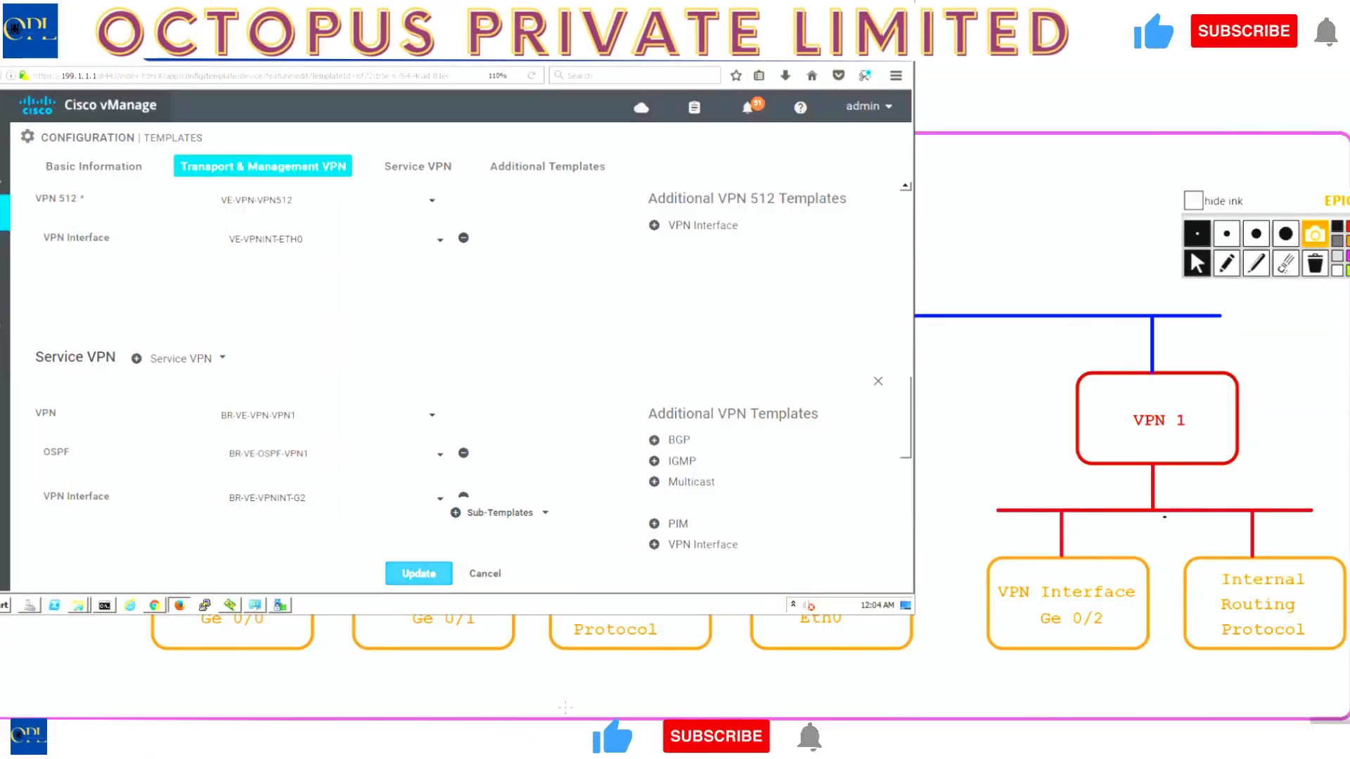
click(425, 582)
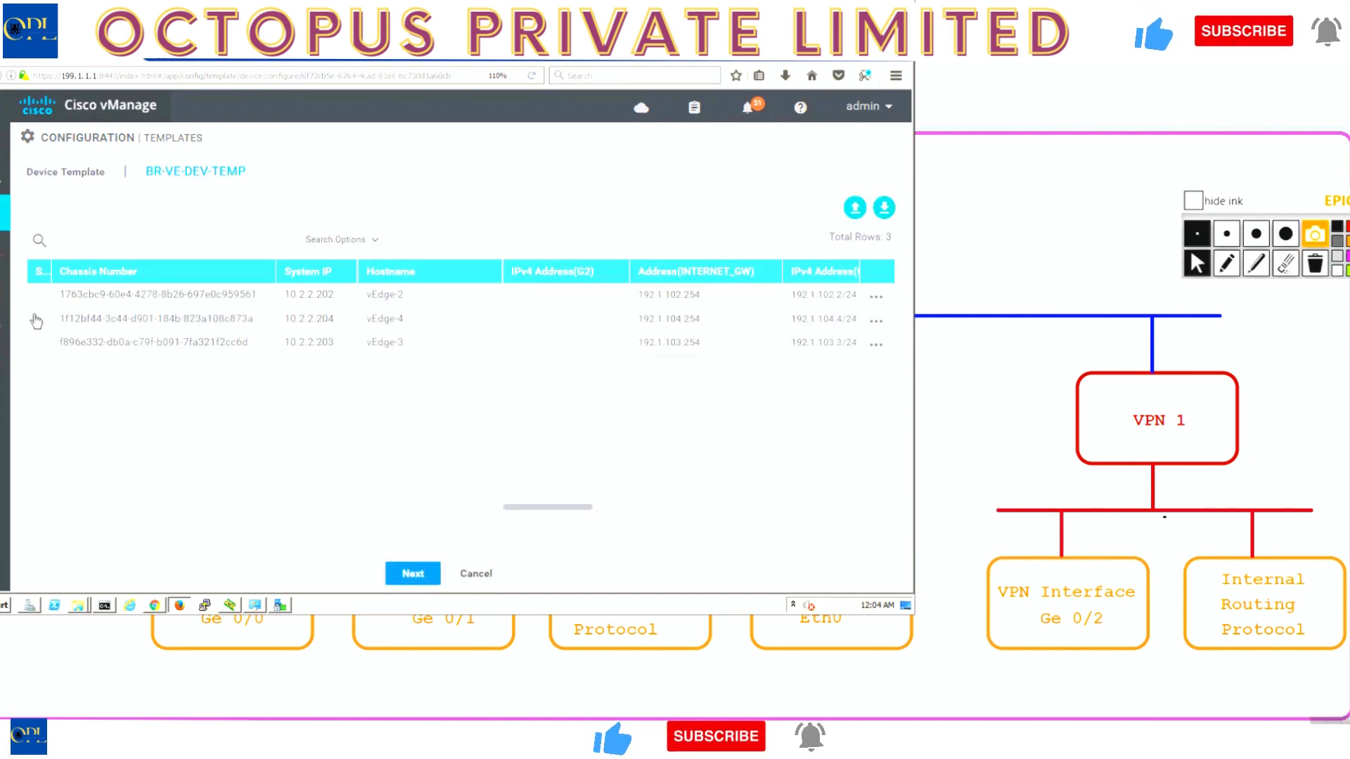
Set the IPv4 Address(G2) variable for vEdge-2 to 192.168.20.2/24 and update its device values.
click(876, 297)
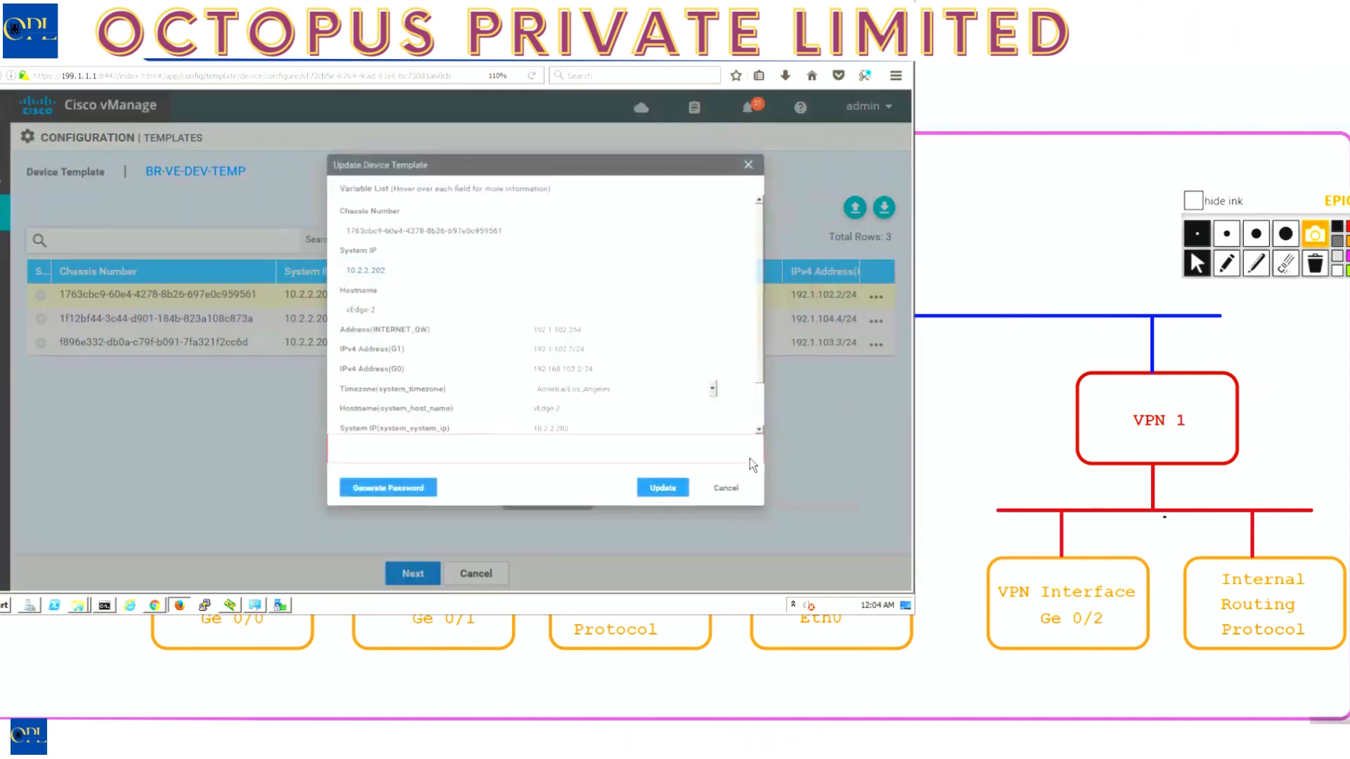
drag(725, 361, 724, 447)
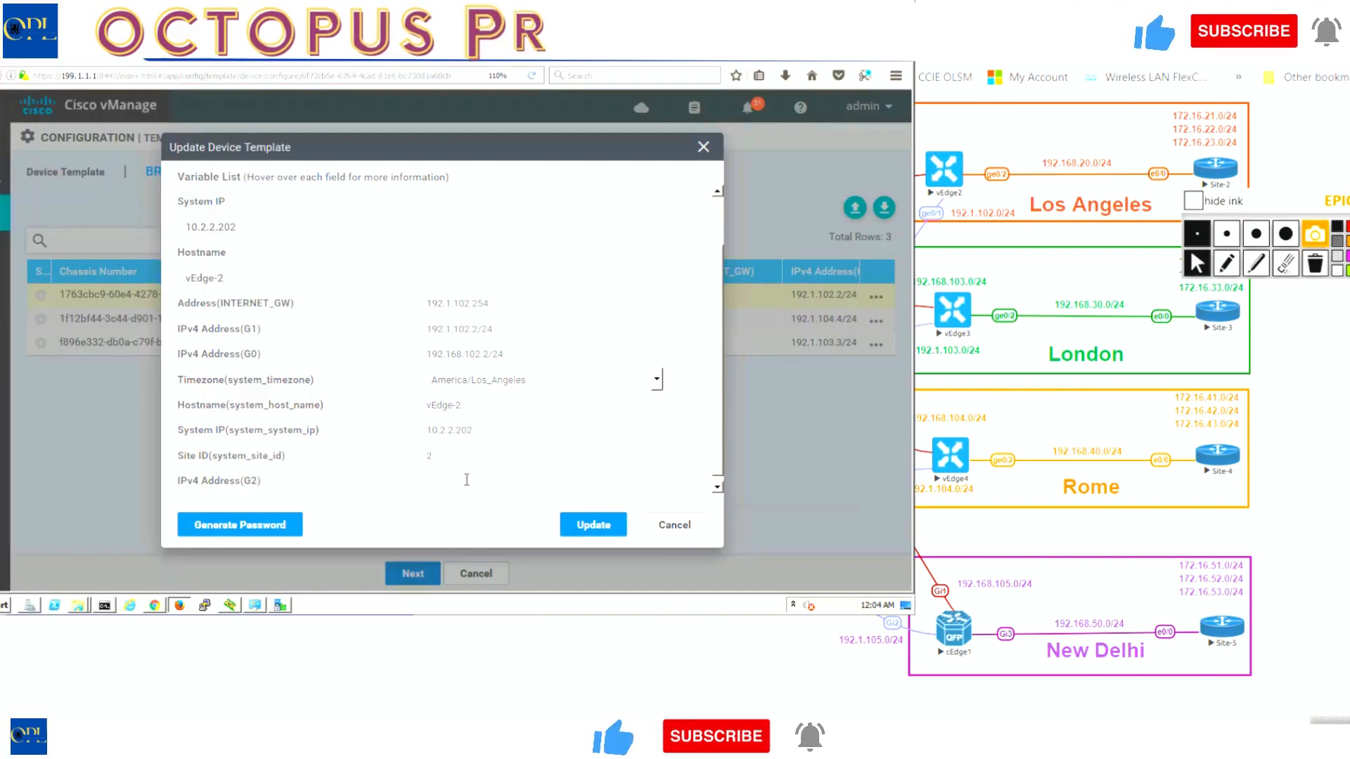
click(464, 483)
text(192.168.20.2/24)
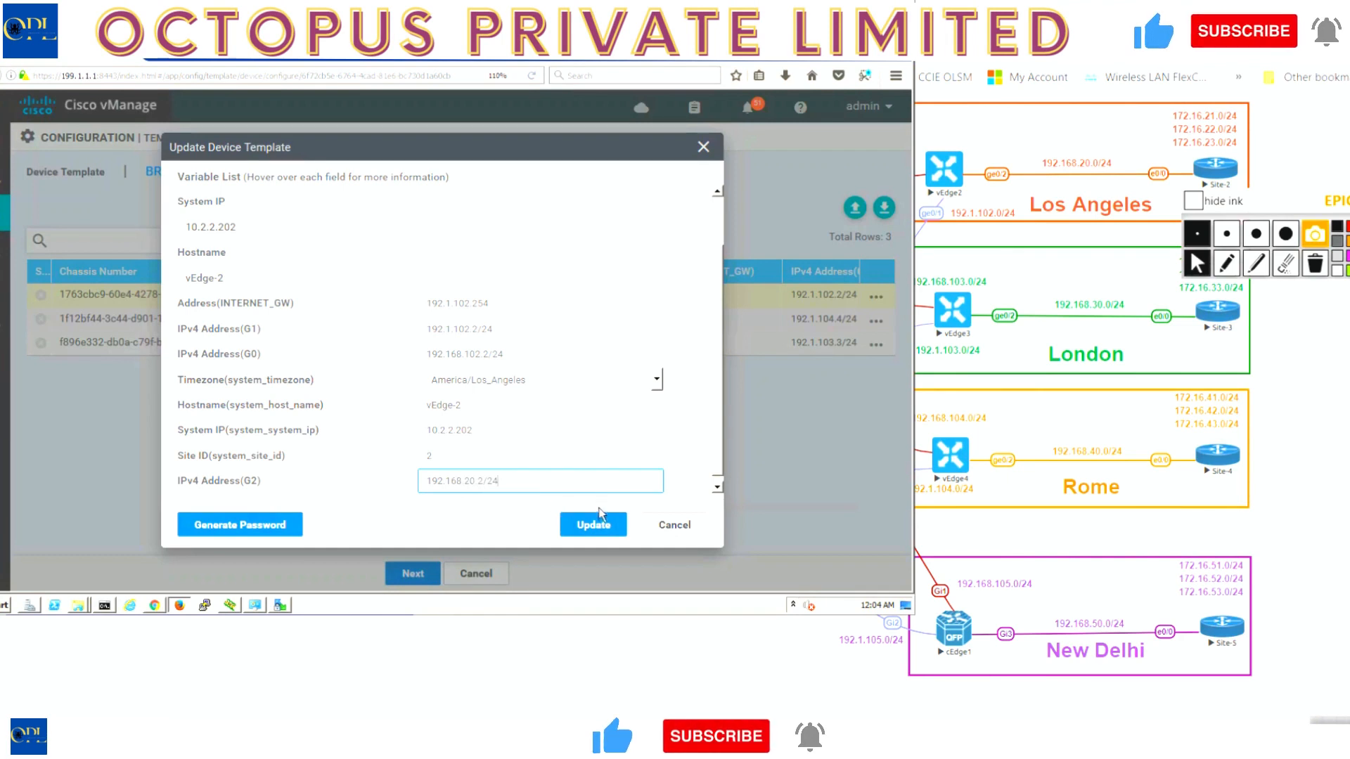
click(594, 527)
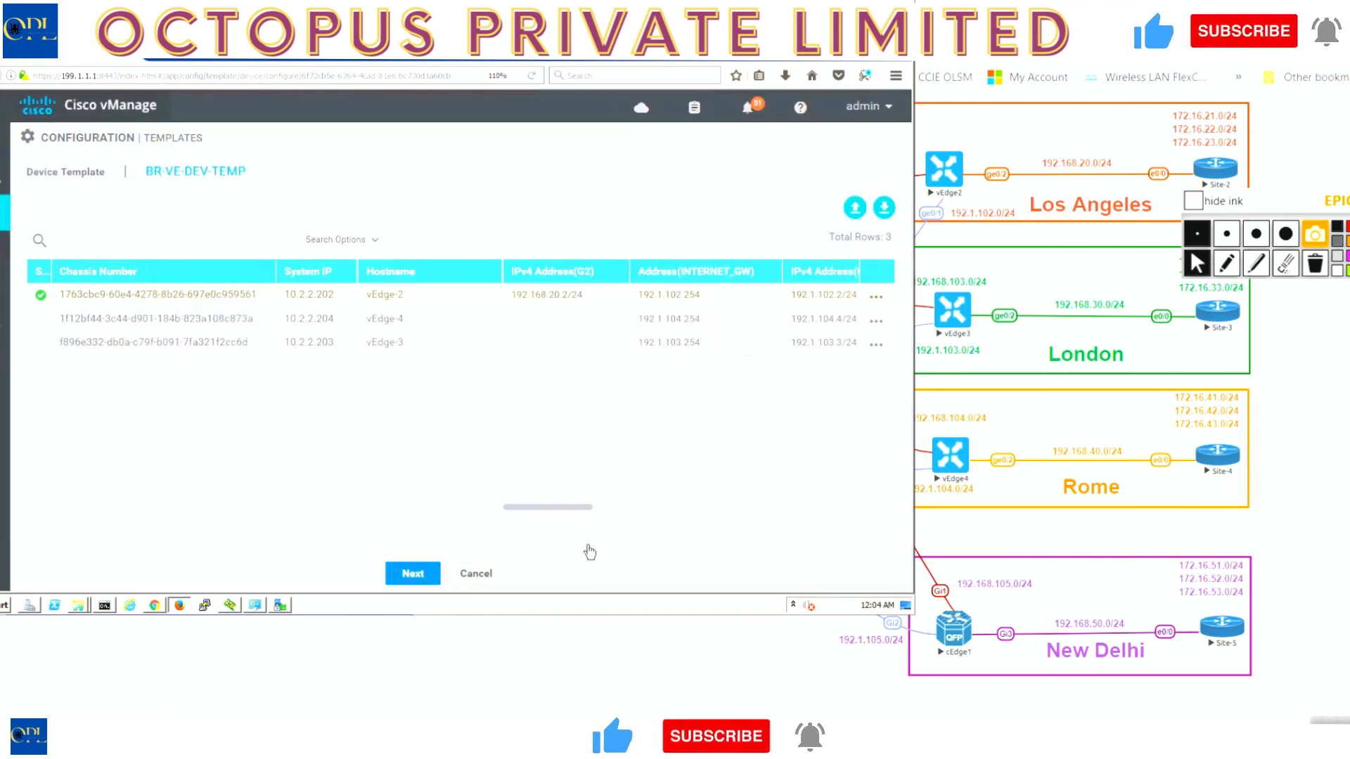
Set the IPv4 Address(G2) variable for vEdge-4 to 192.168.40.4/24 and update its device values.
click(879, 326)
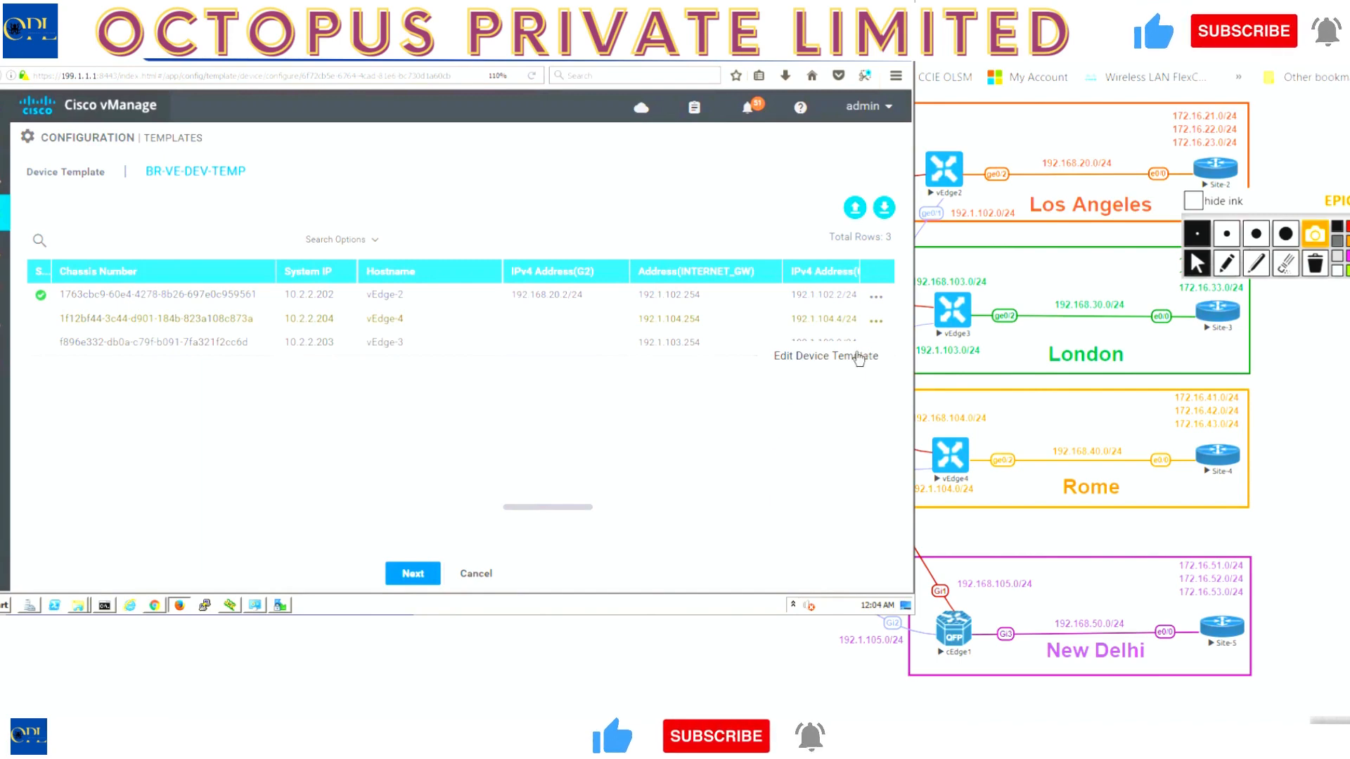
click(859, 356)
scroll(724, 362, down, 1)
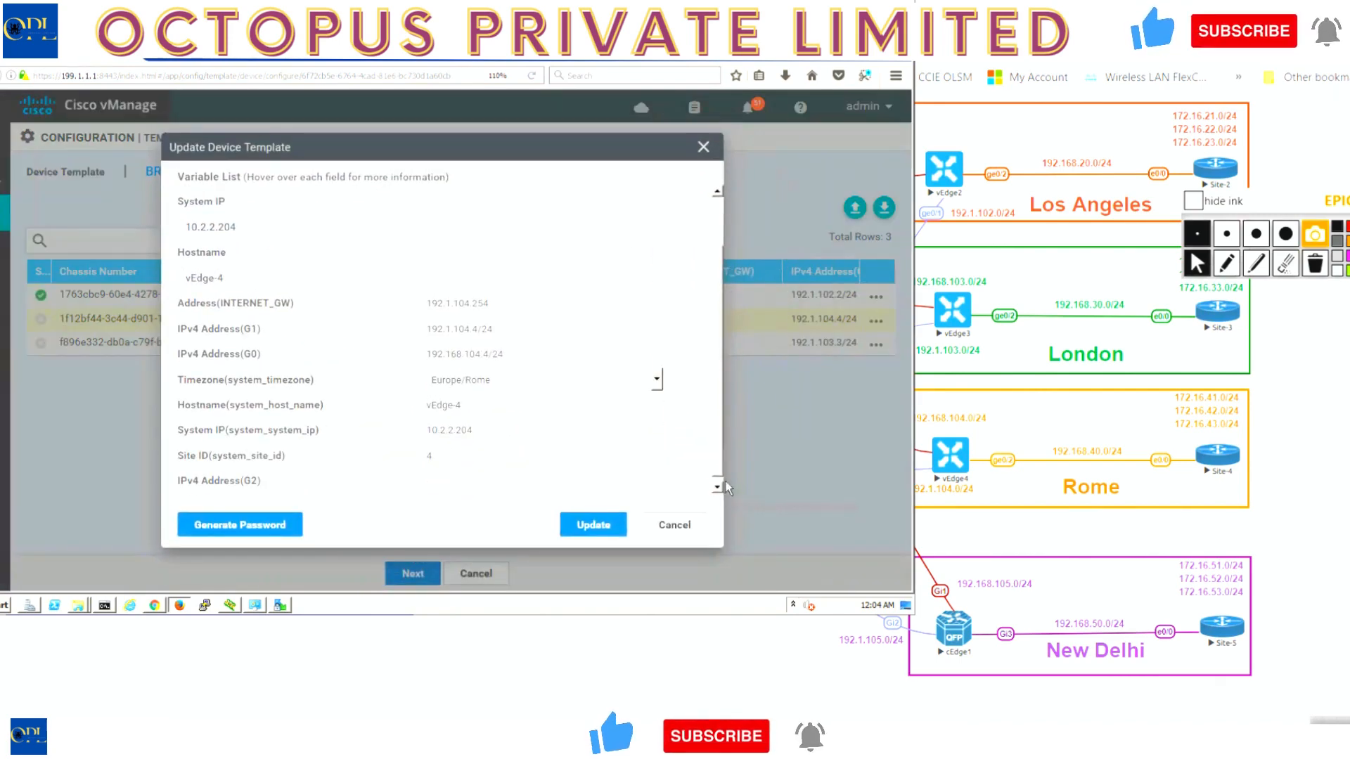
click(619, 491)
text(192)
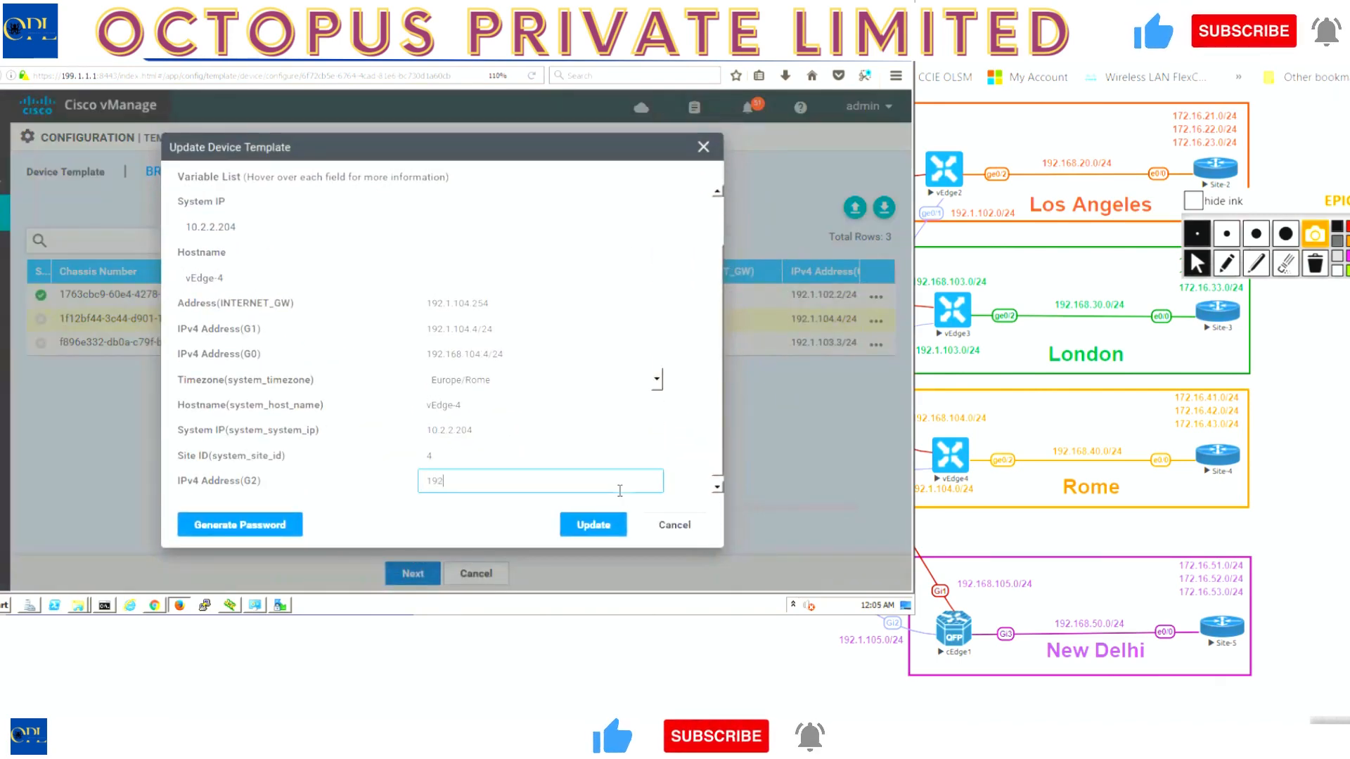
text(.168.40.4/24)
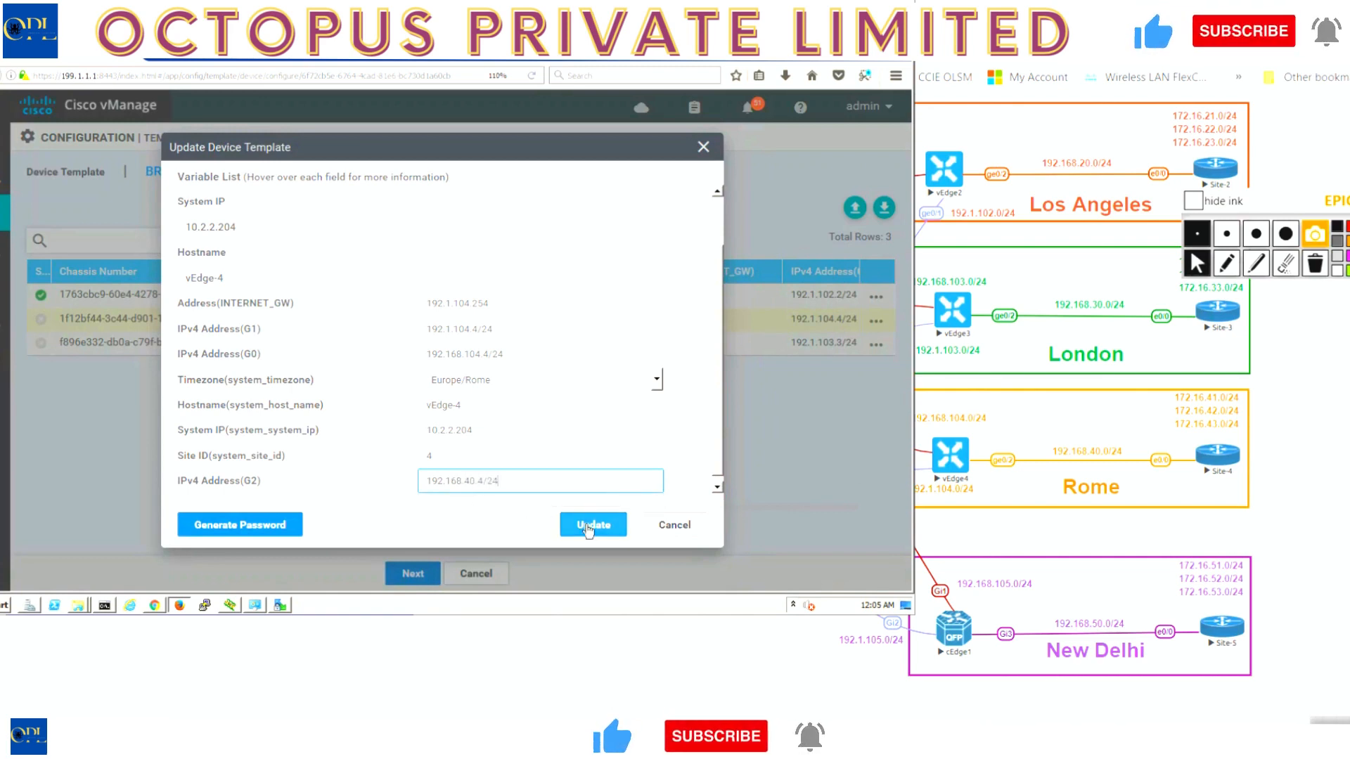
click(589, 529)
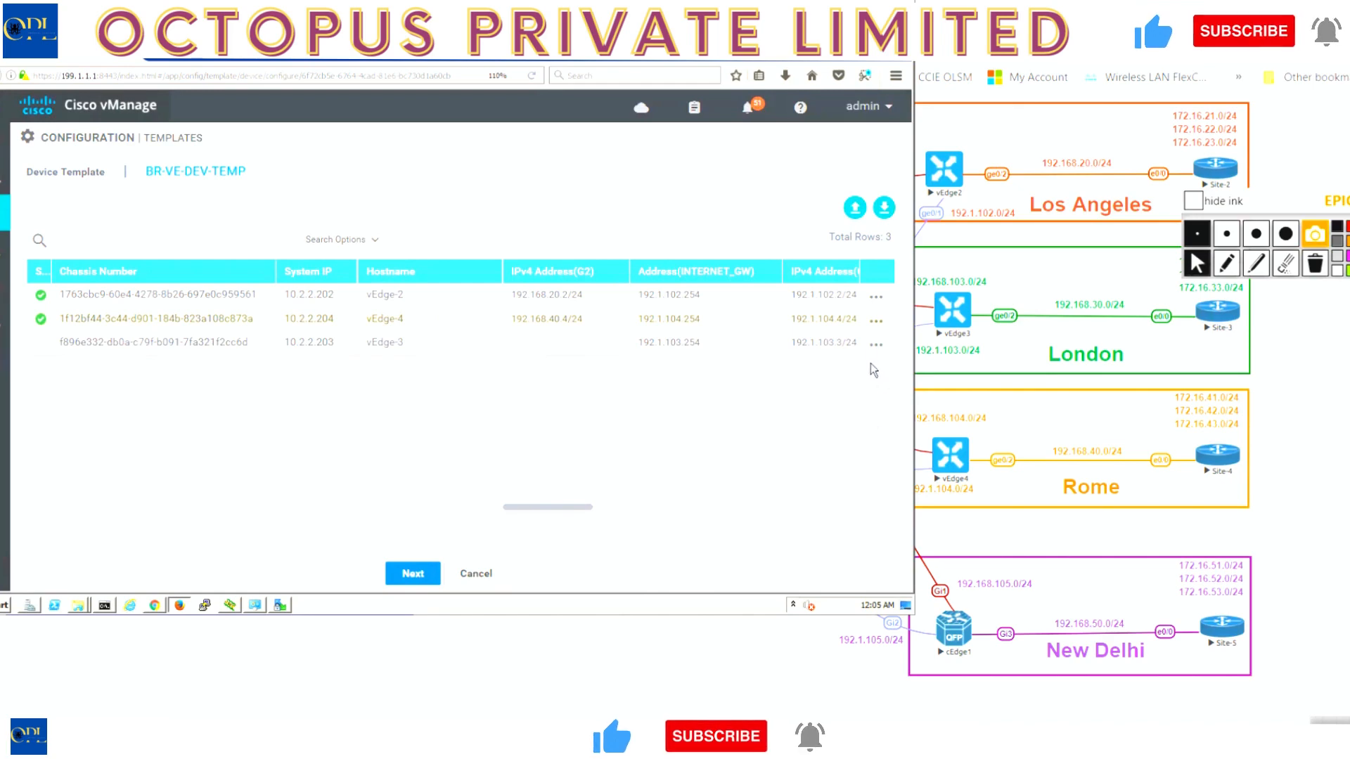
Set the IPv4 Address(G2) variable for vEdge-3 to 192.168.30.3/24 and update its device values.
click(873, 345)
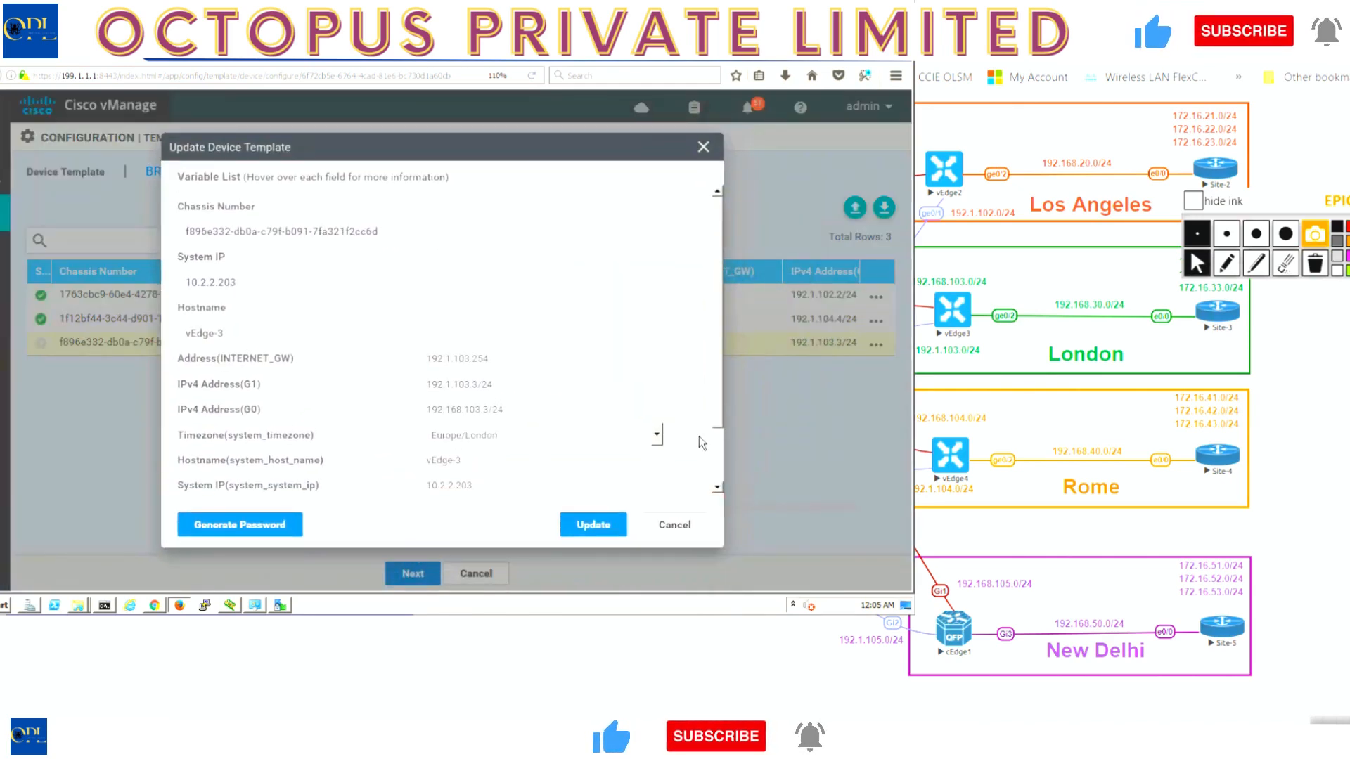
scroll(715, 458, down, 2)
click(584, 475)
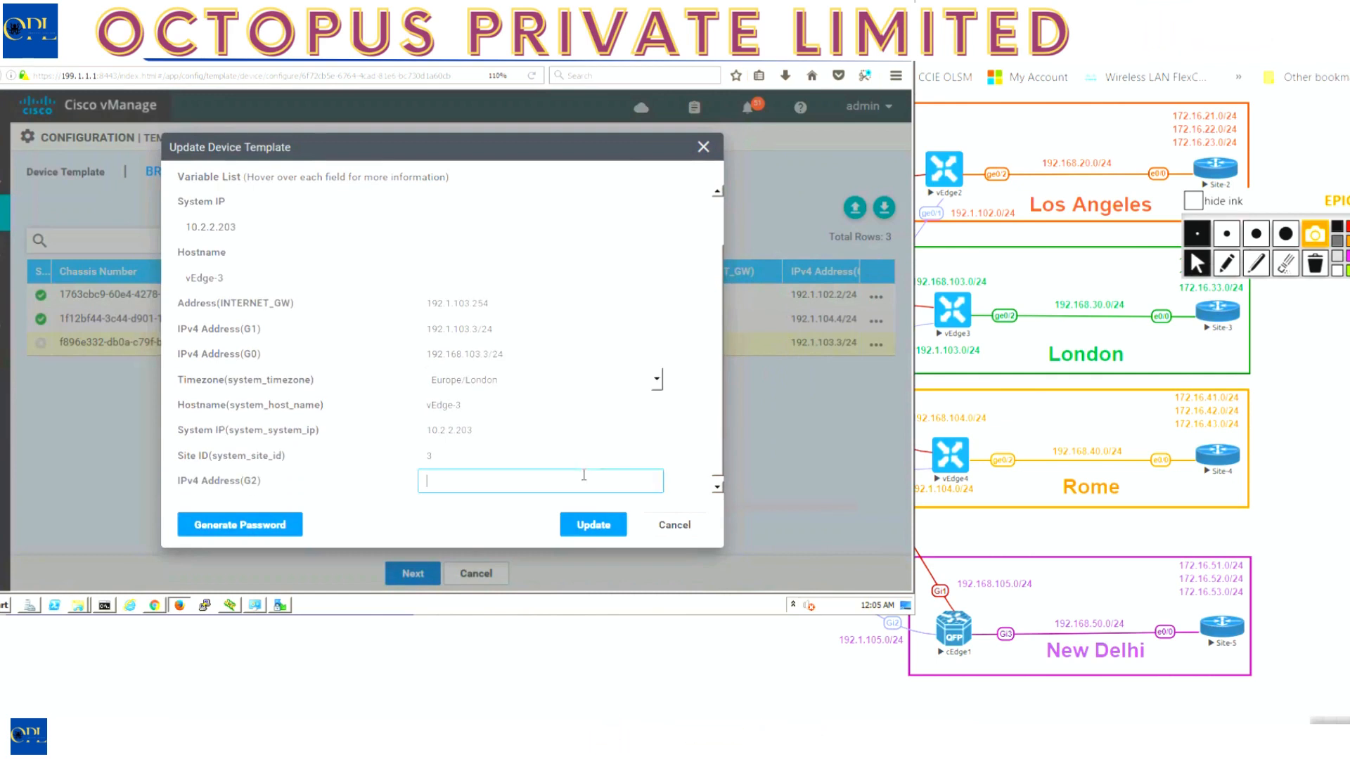
text(192.168.30.3/24)
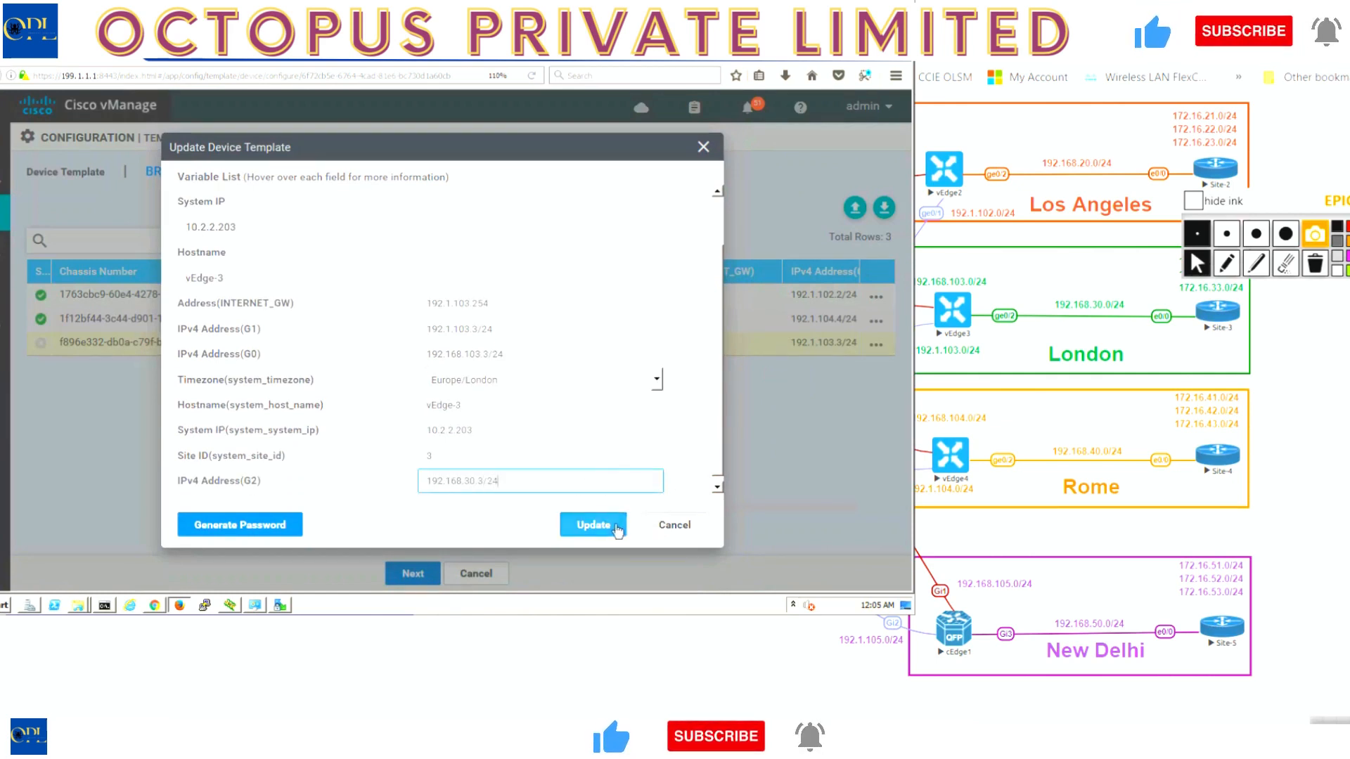
click(610, 526)
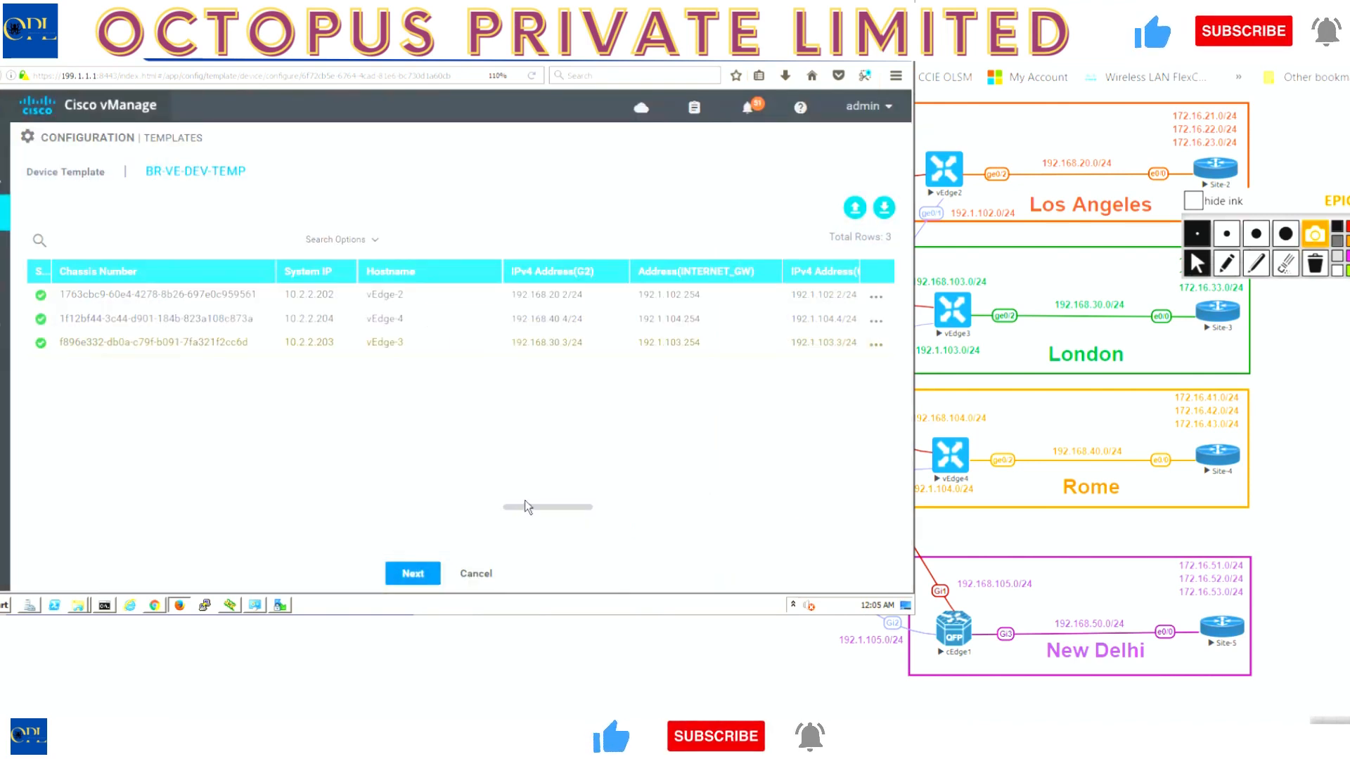
Proceed to the configuration review and compare the local and new configurations of vEdge-2.
click(413, 573)
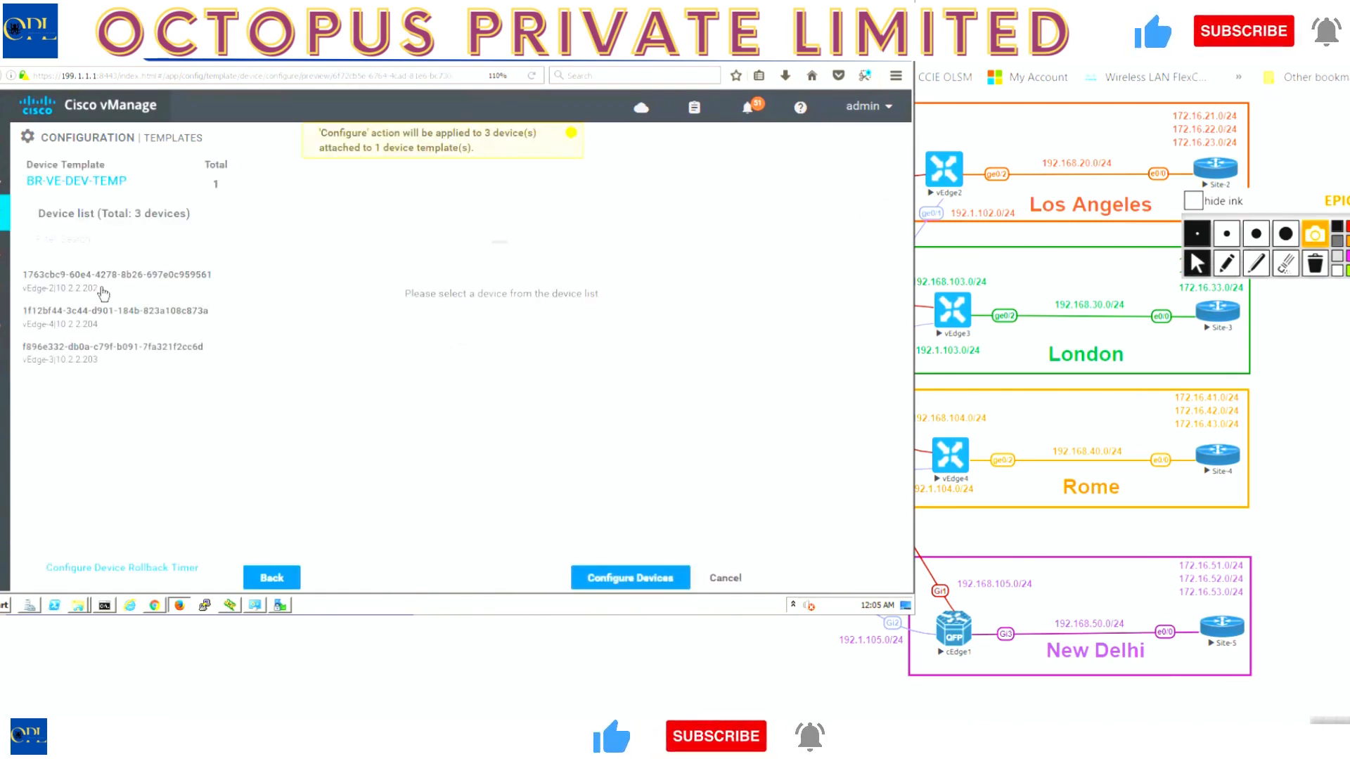
click(175, 282)
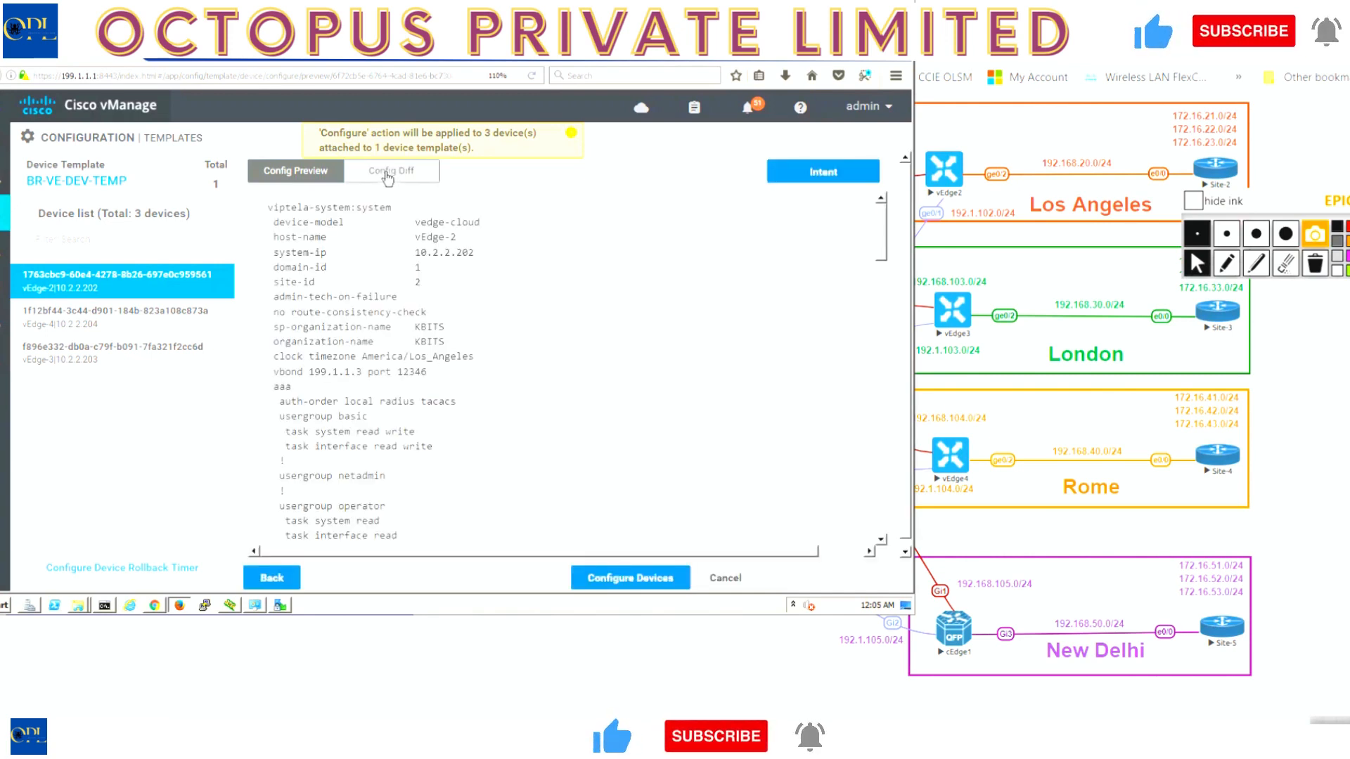
click(387, 179)
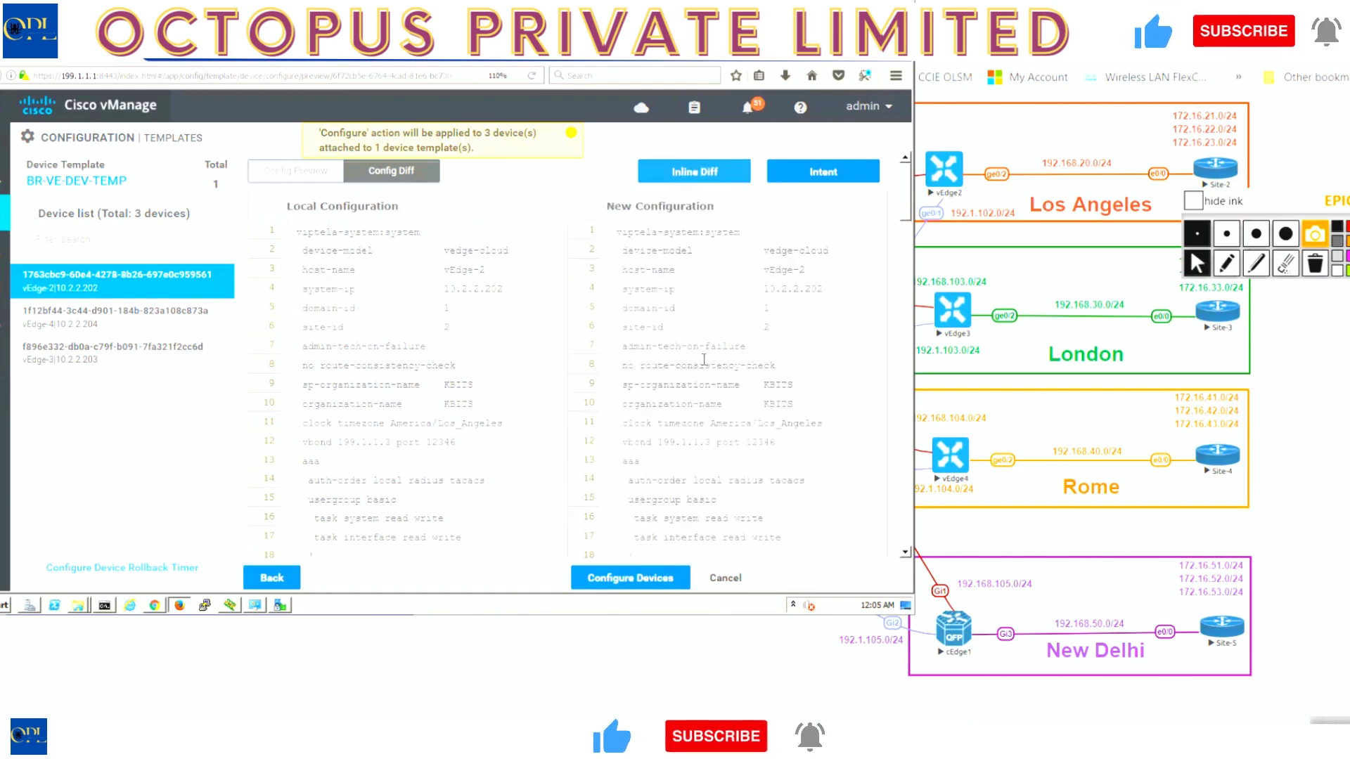
Examine the added VPN 1, OSPF and ge0/2 interface lines in the new configuration of vEdge-2.
scroll(830, 489, down, 5)
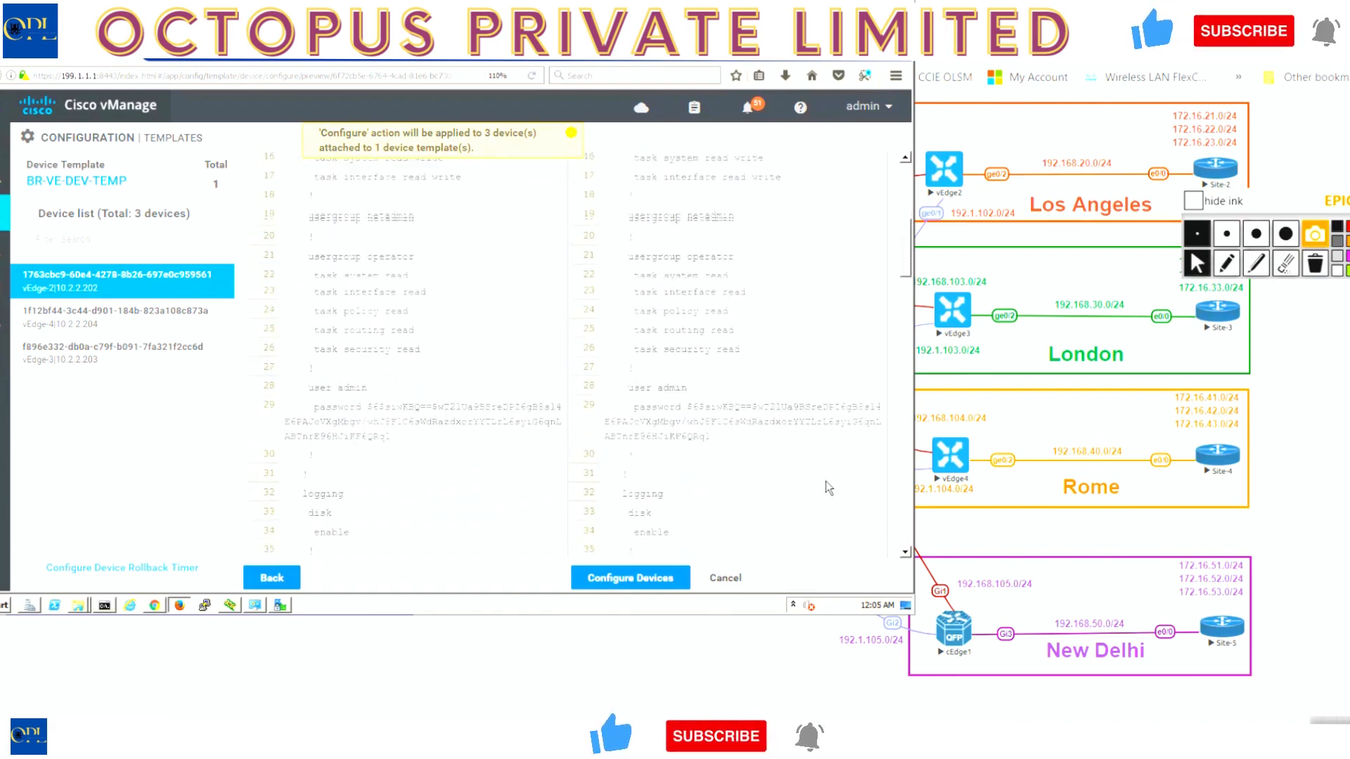
scroll(830, 489, down, 19)
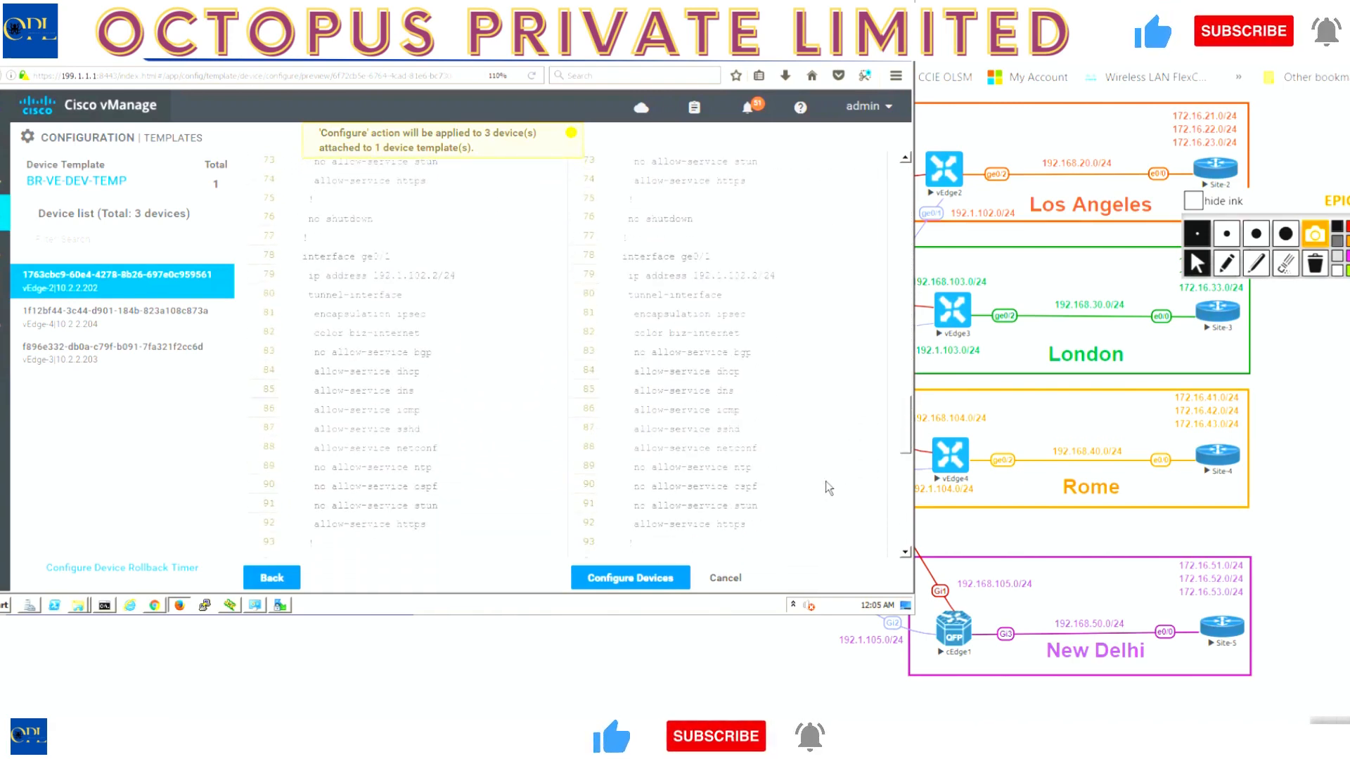
scroll(830, 488, down, 7)
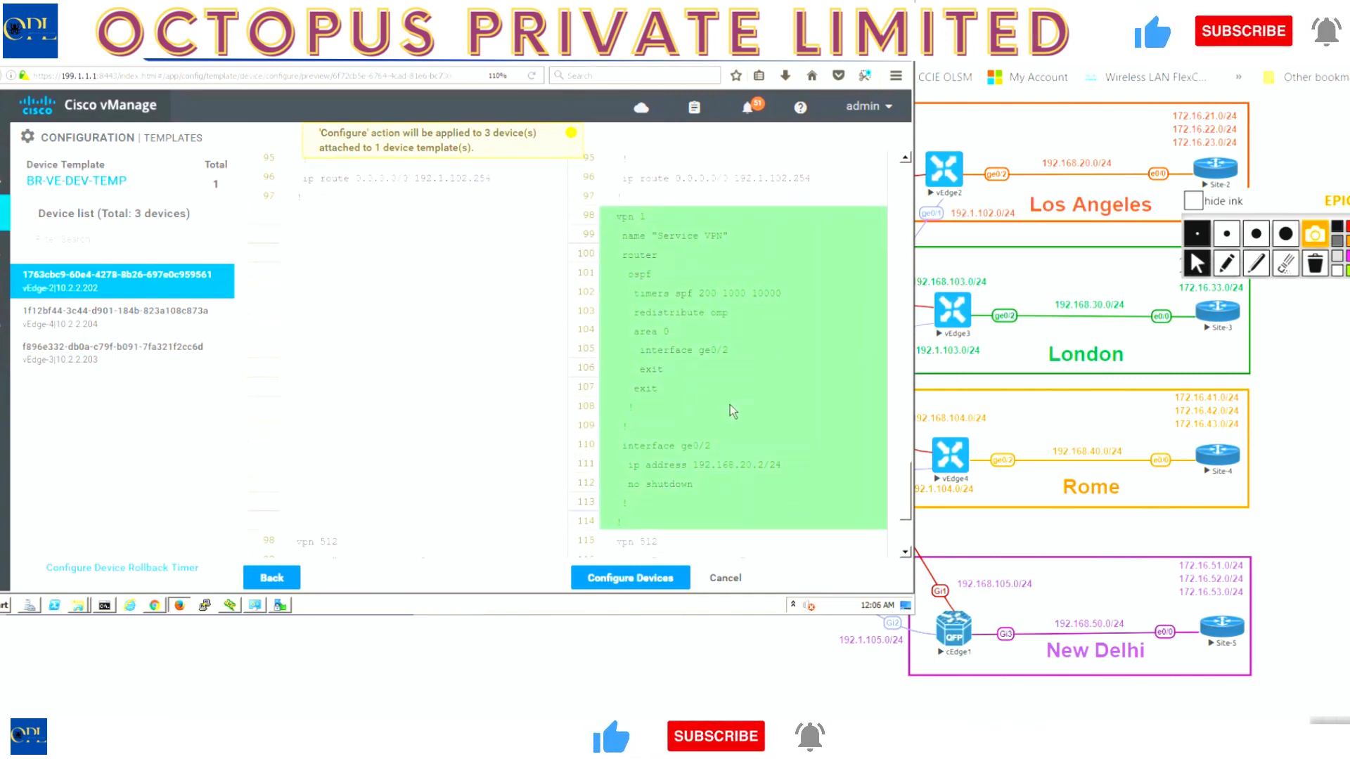
scroll(731, 408, down, 4)
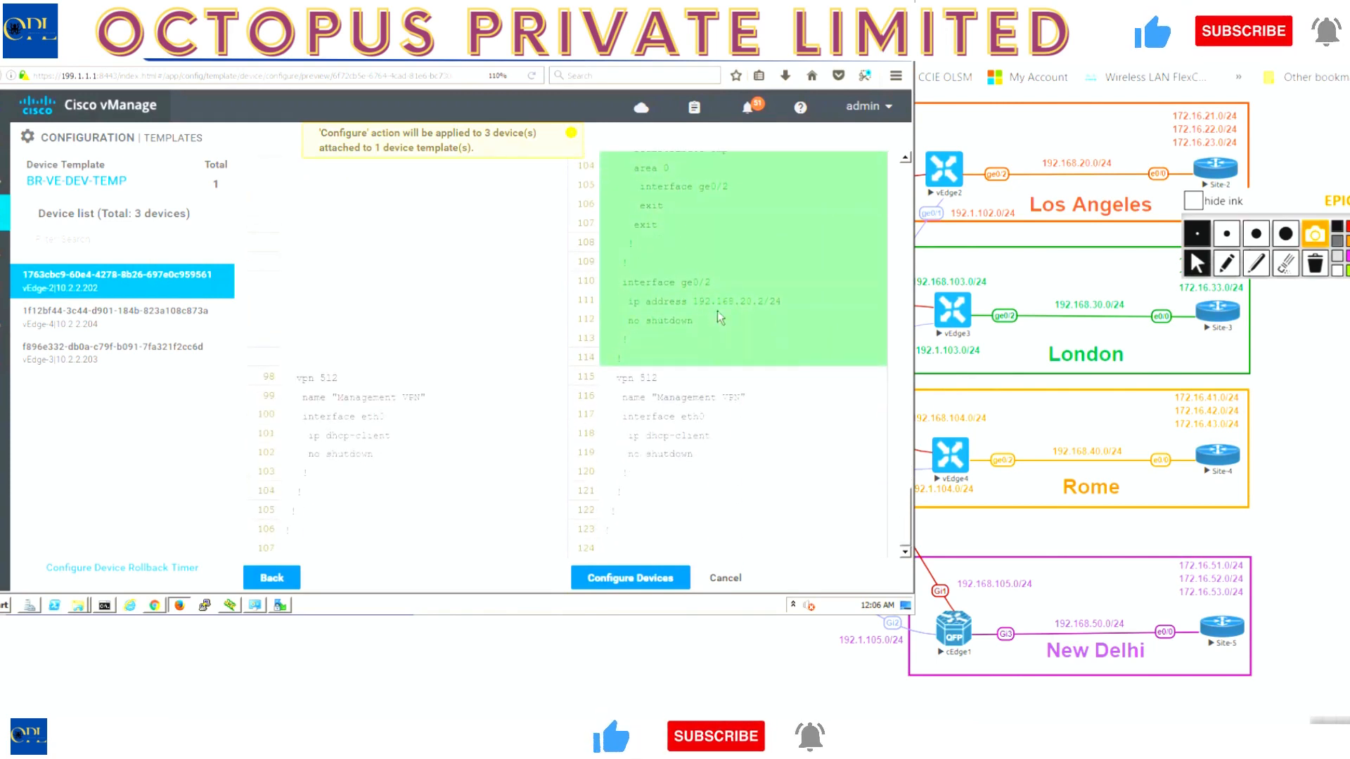
scroll(717, 346, up, 6)
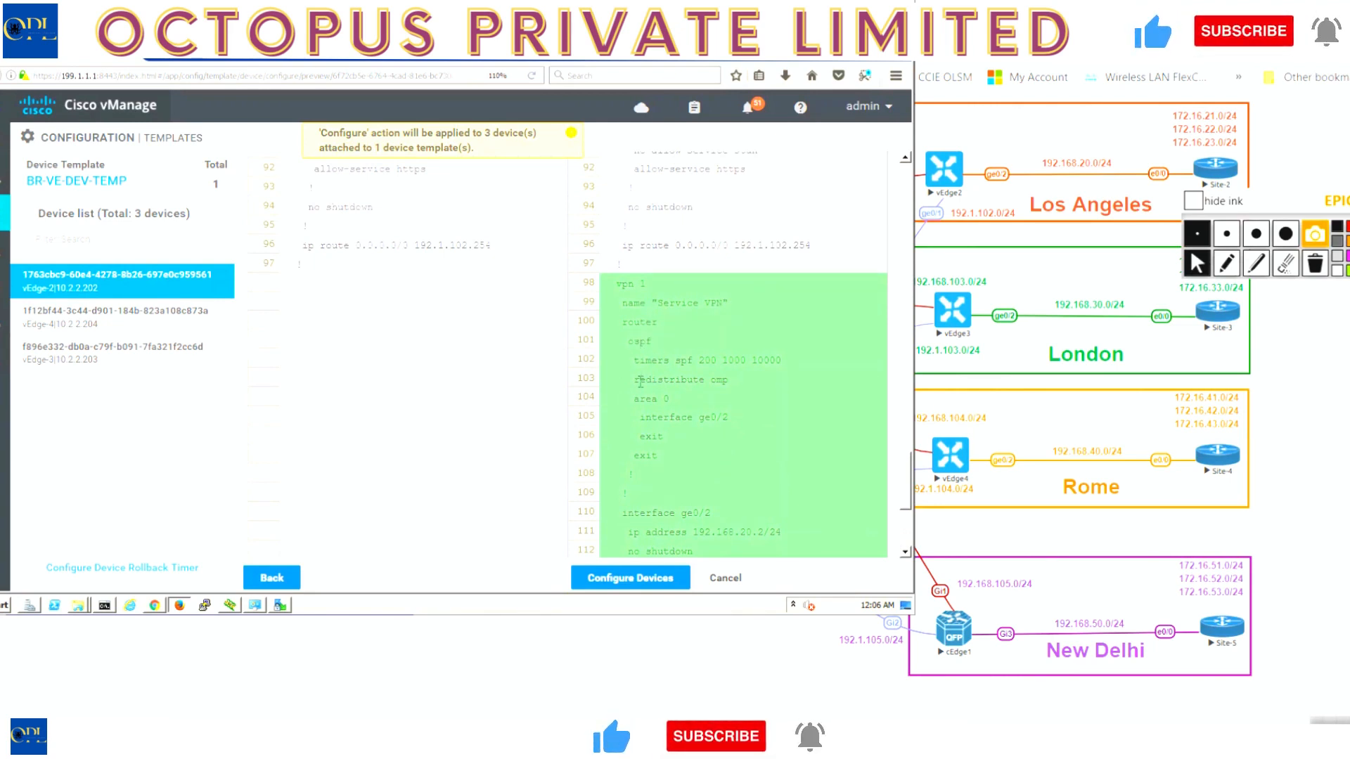
scroll(639, 454, down, 5)
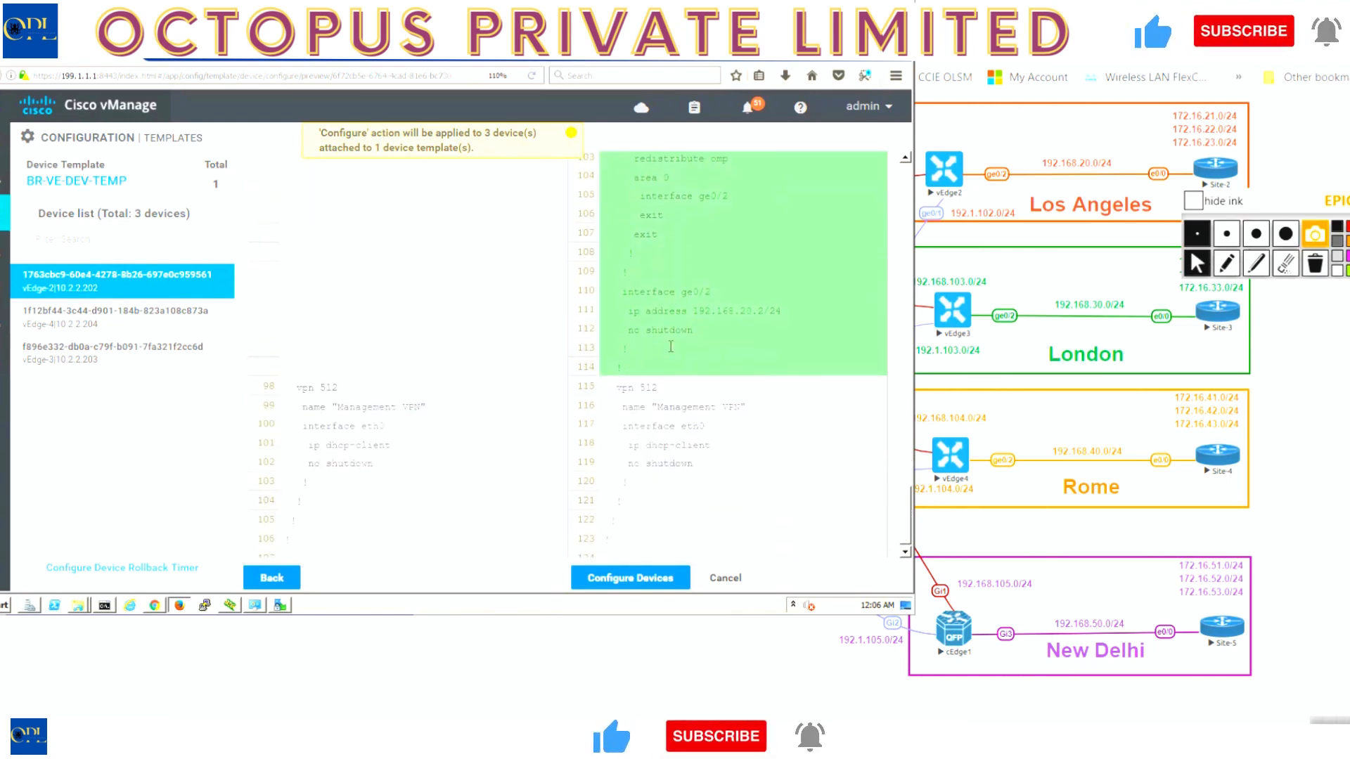
Push the template configuration to the three attached devices and confirm the configuration changes.
click(632, 579)
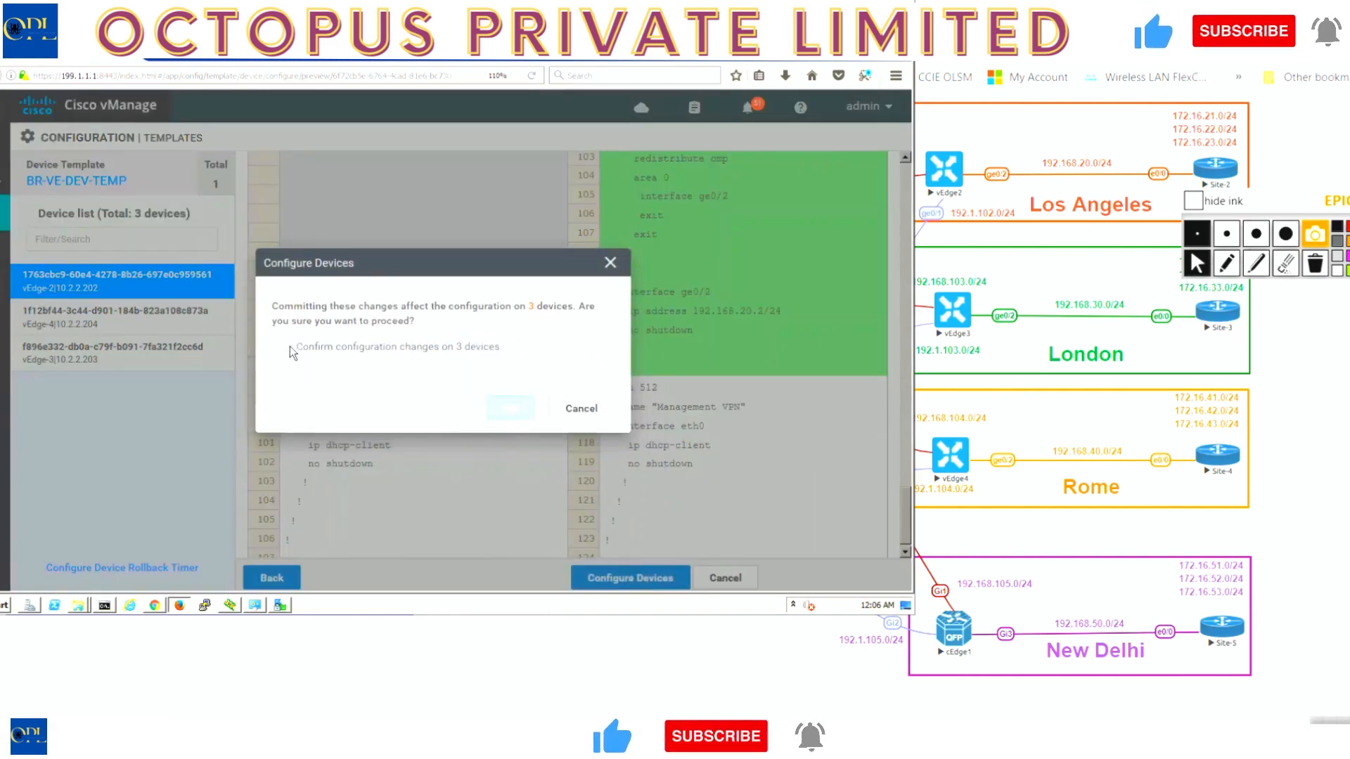
click(289, 345)
click(506, 405)
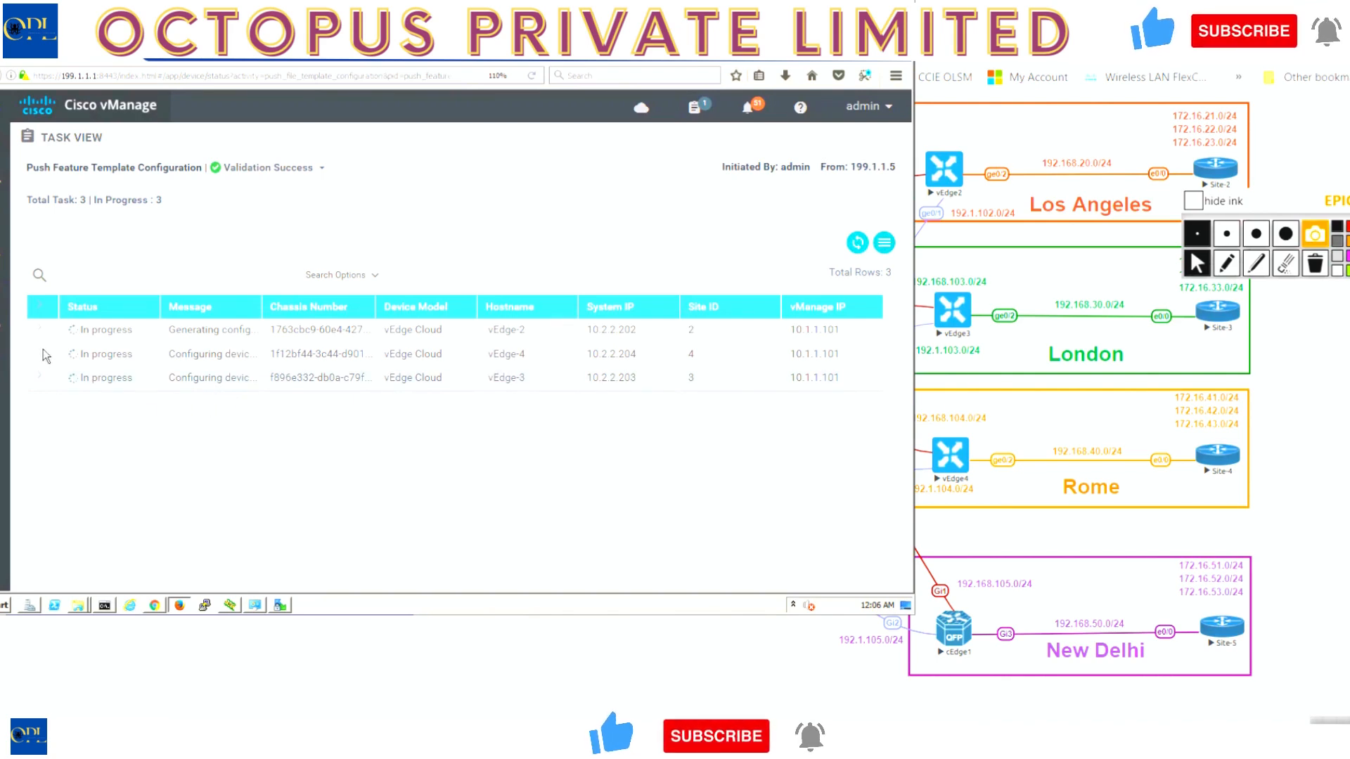
Expand the vEdge-2 task log and refresh the task list to check the progress of the template push.
click(39, 329)
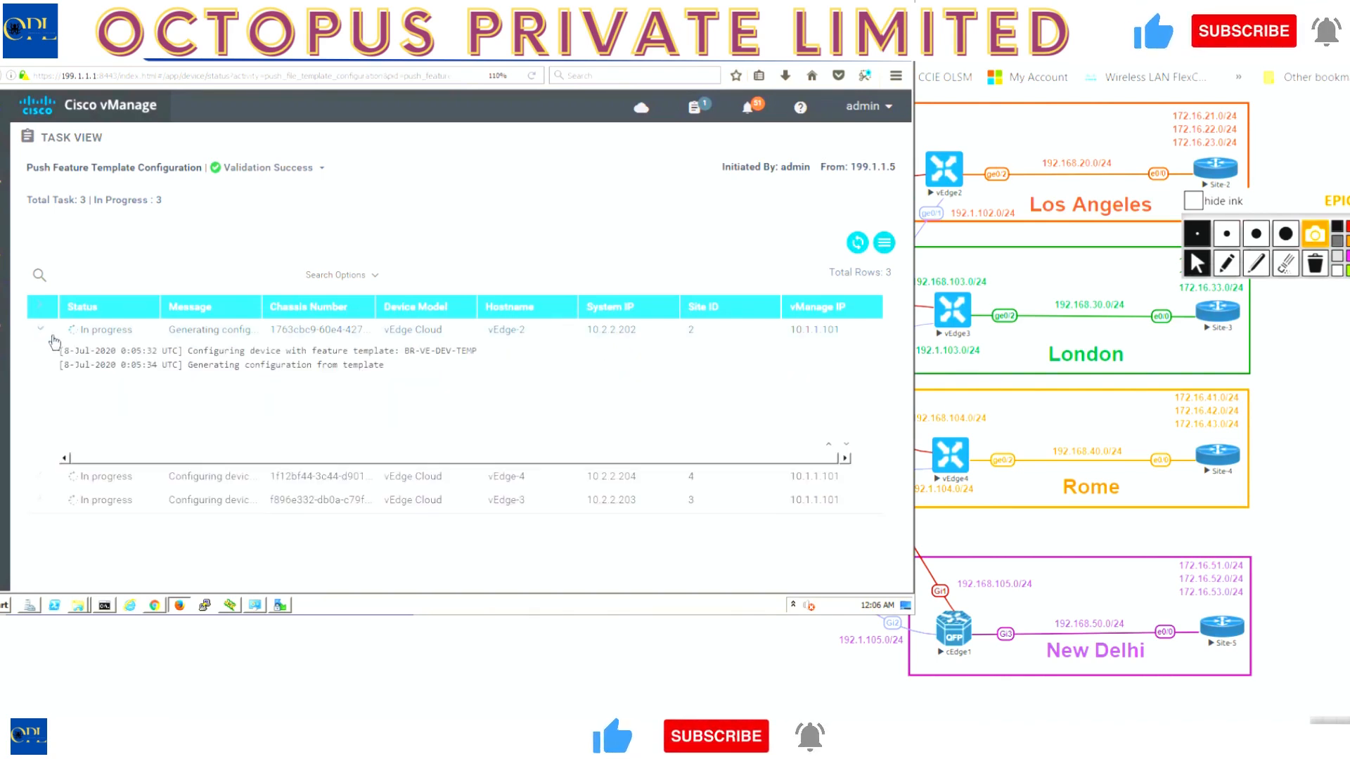
click(861, 247)
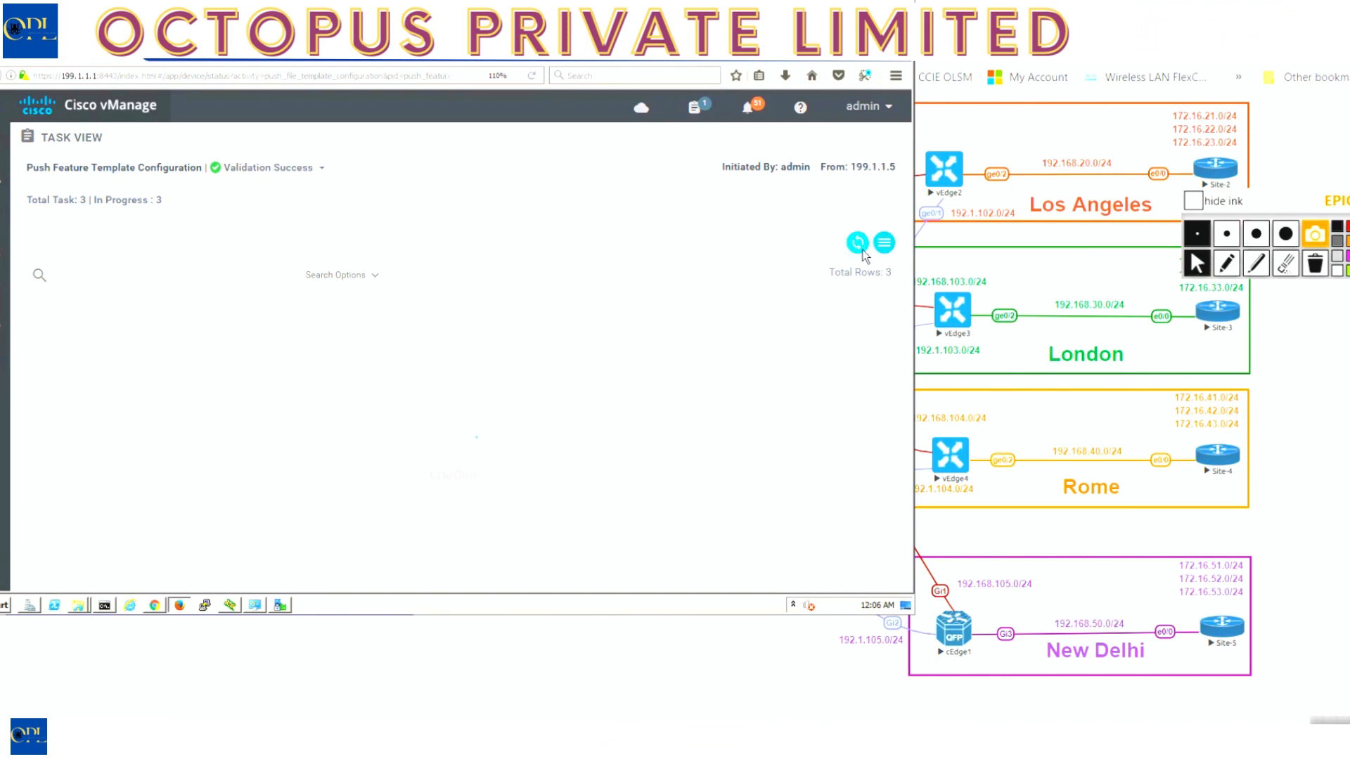
click(863, 250)
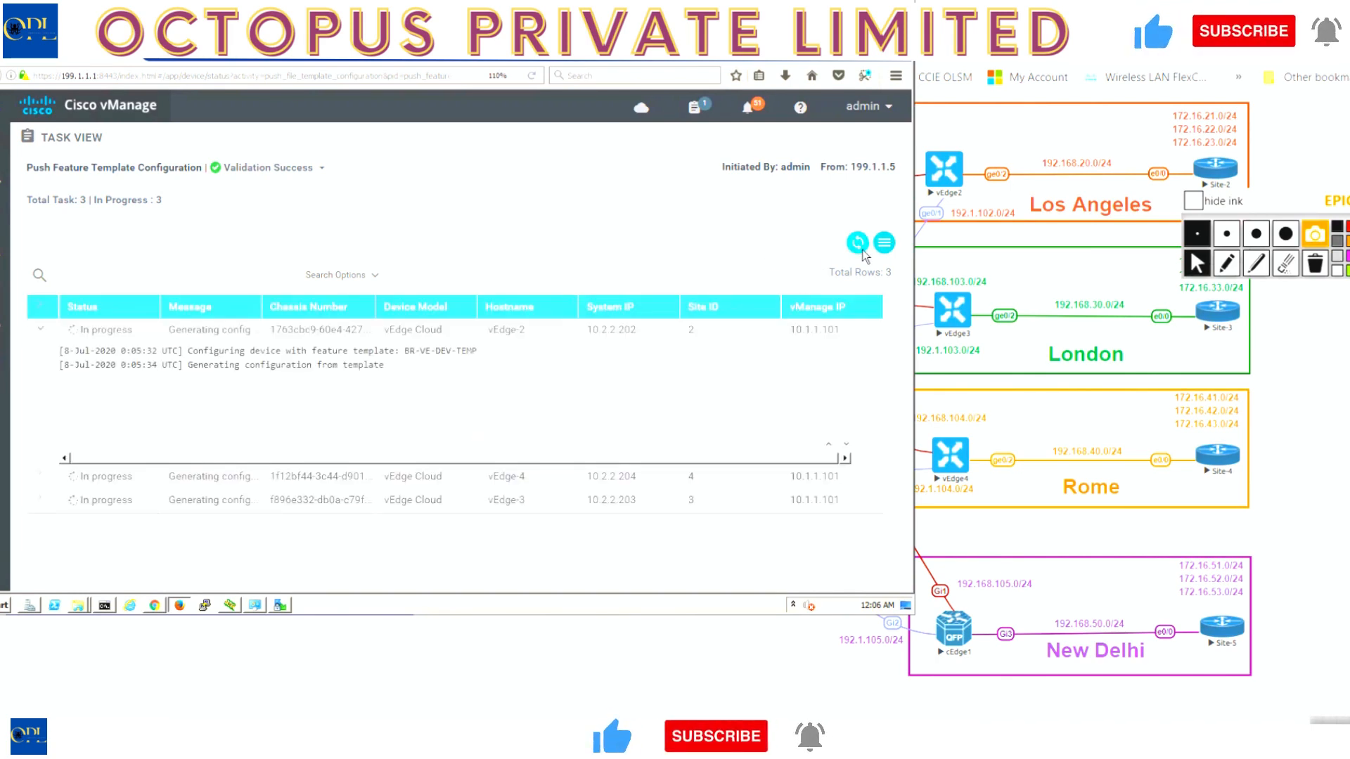
click(860, 246)
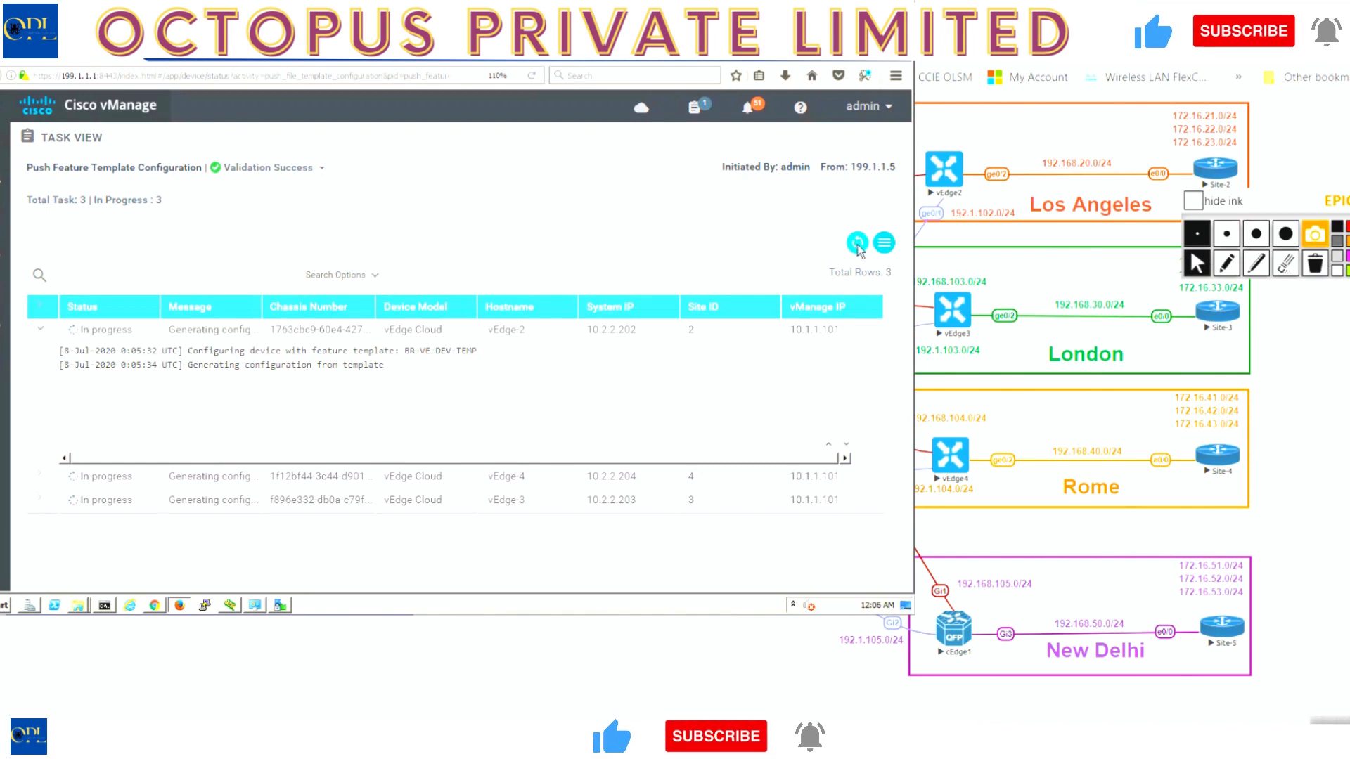
click(860, 249)
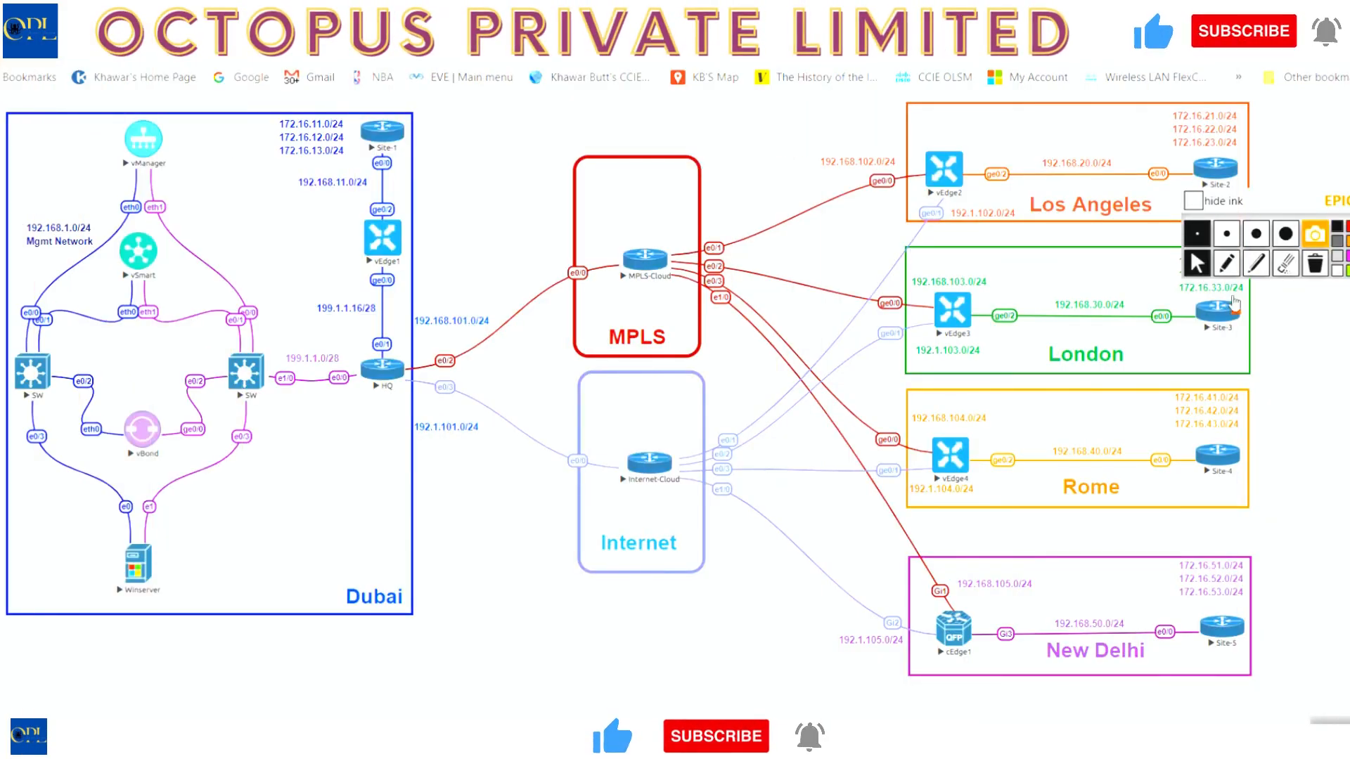
On the topology diagram, circle Site-2 with its 172.16.x.0/24 networks and draw the route path through vEdge2 towards its MPLS side with the pen.
click(1227, 262)
mouse_move(1173, 111)
mouse_down()
mouse_move(1160, 172)
mouse_move(1139, 144)
mouse_move(991, 137)
mouse_move(945, 180)
mouse_move(974, 137)
mouse_move(997, 134)
mouse_move(943, 98)
mouse_move(864, 141)
mouse_up()
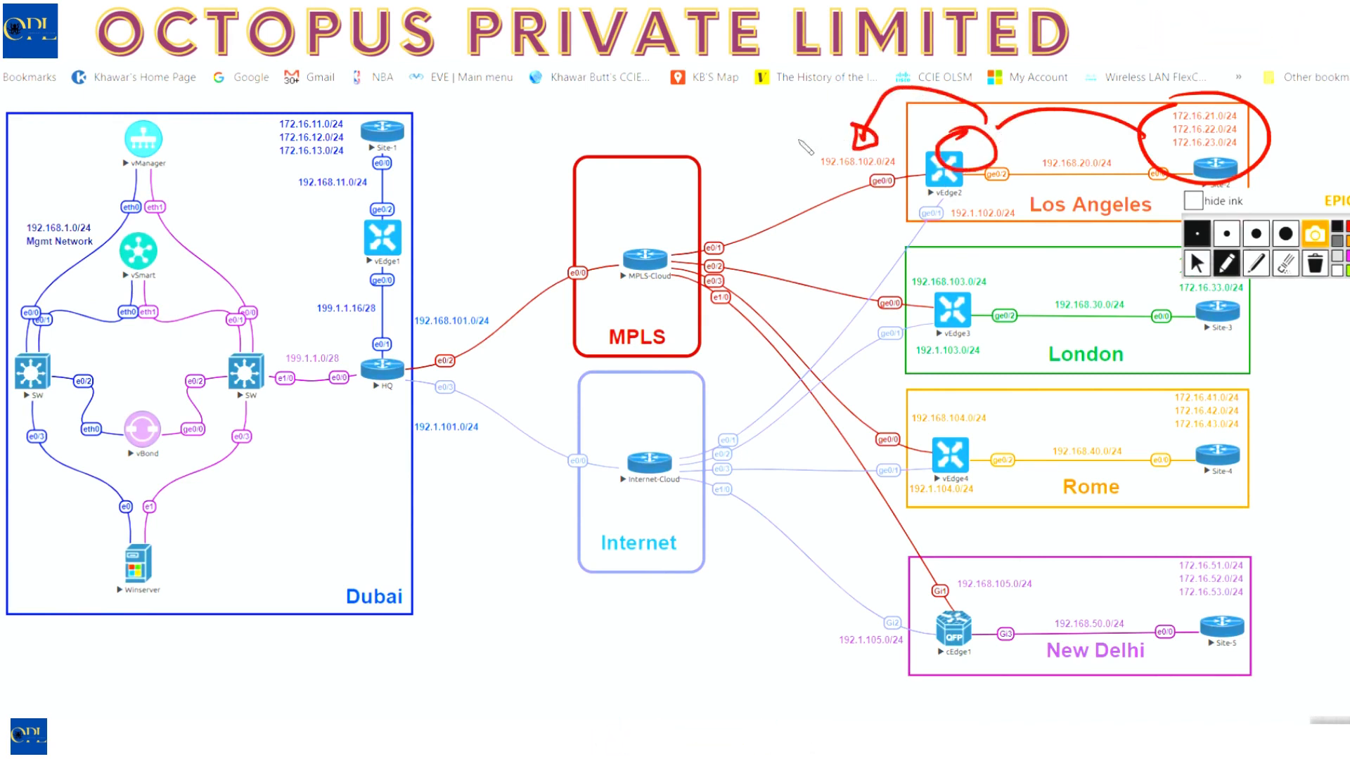
mouse_move(742, 116)
mouse_down()
mouse_move(747, 140)
mouse_move(758, 118)
mouse_up()
mouse_move(774, 105)
mouse_down()
mouse_move(759, 134)
mouse_move(800, 96)
mouse_up()
click(1285, 264)
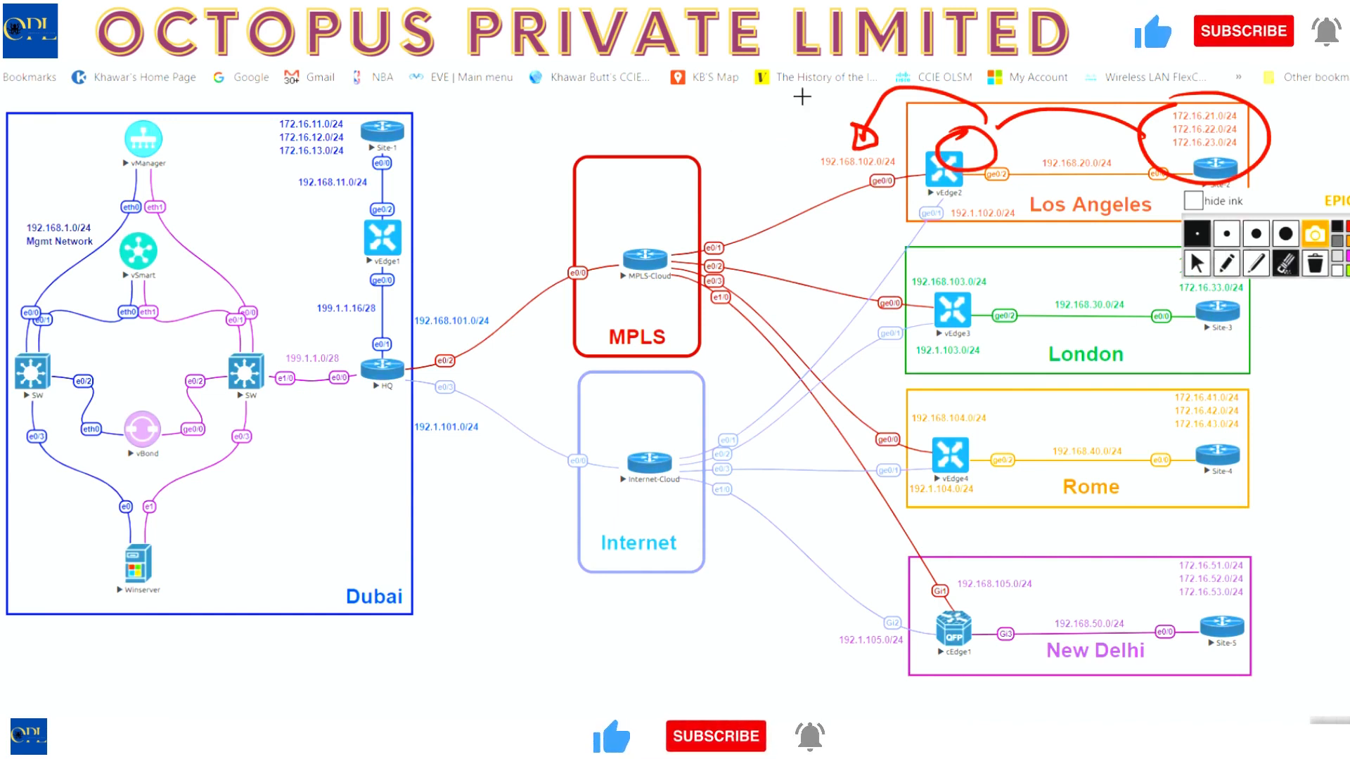
Write an underlined "OMP" beside the vEdge2 path and draw an arrow from vEdge2's MPLS link to vSmart.
click(1225, 264)
mouse_move(722, 112)
mouse_down()
mouse_move(714, 138)
mouse_move(728, 112)
mouse_move(759, 107)
mouse_move(776, 131)
mouse_up()
mouse_move(781, 134)
mouse_down()
mouse_move(794, 85)
mouse_move(789, 121)
mouse_up()
drag(735, 153, 798, 130)
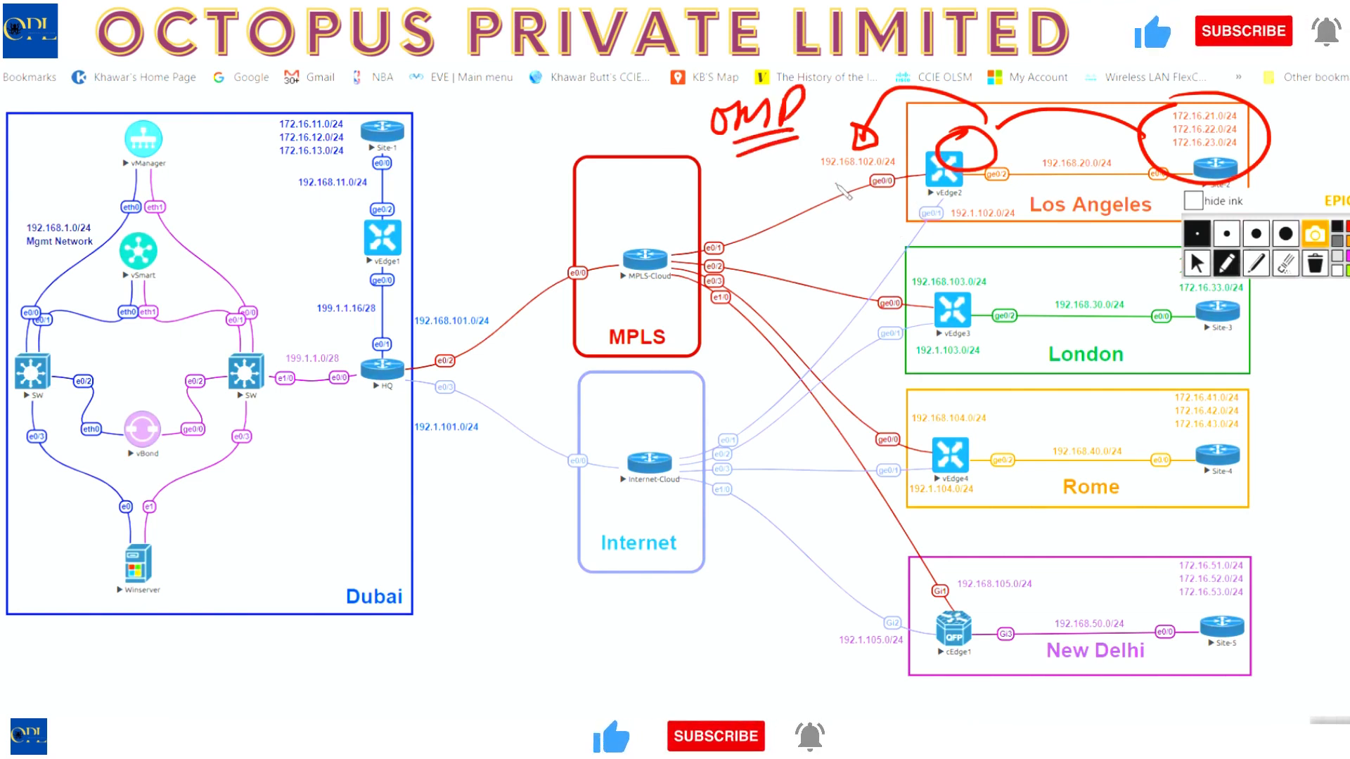
mouse_move(836, 185)
mouse_down()
mouse_move(217, 257)
mouse_move(251, 240)
mouse_up()
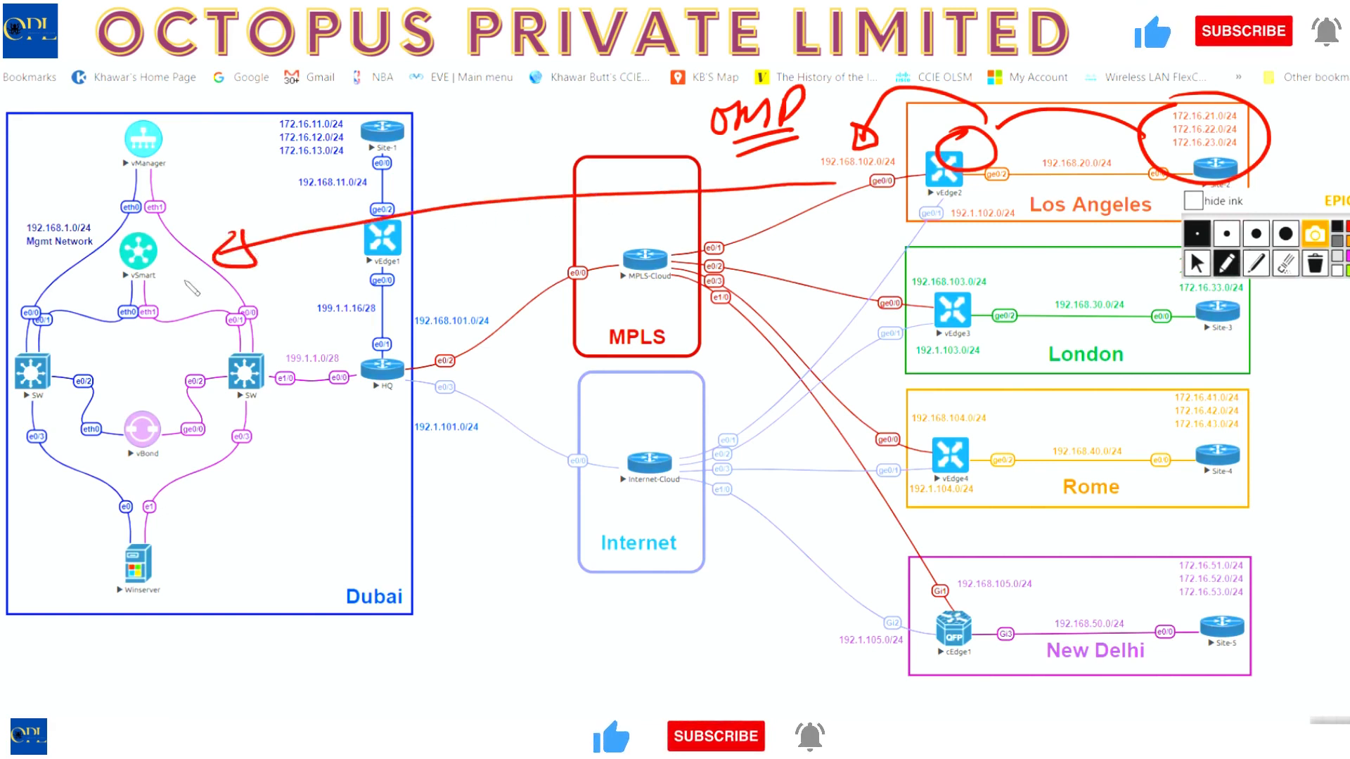